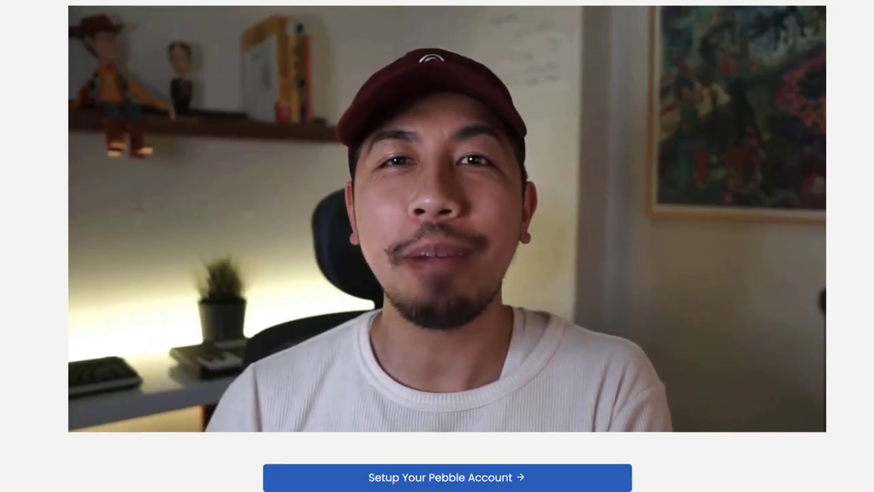
Start the Pebble account setup and submit the prefilled mailing address as the return address.
scroll(725, 286, "down", 1)
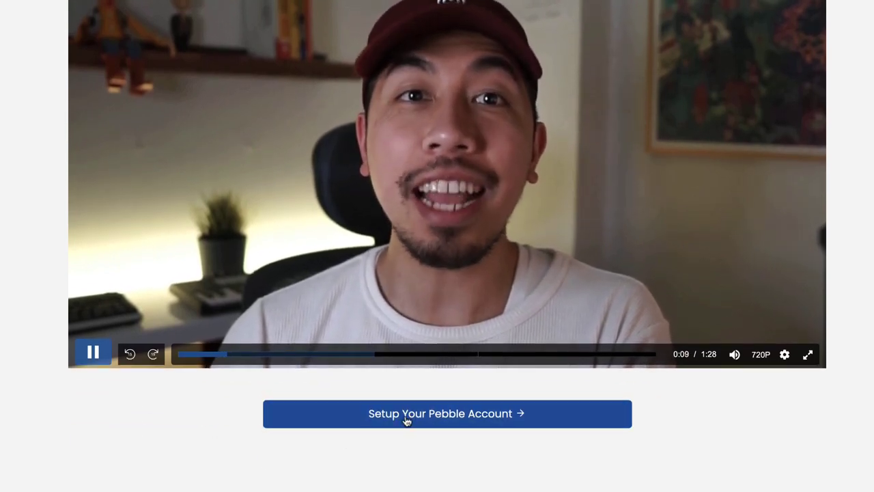
left_click(439, 424)
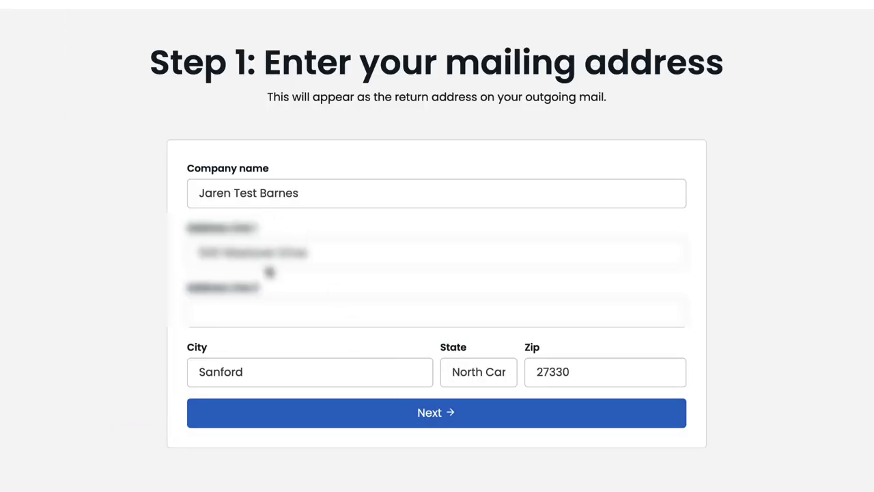
left_click(440, 414)
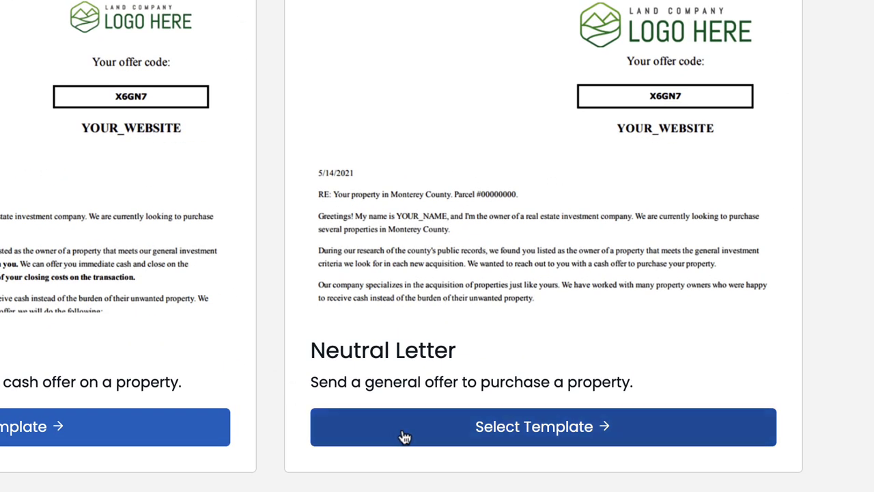
Select the Neutral Letter template and look through the editable letter from its header to the signature.
left_click(404, 438)
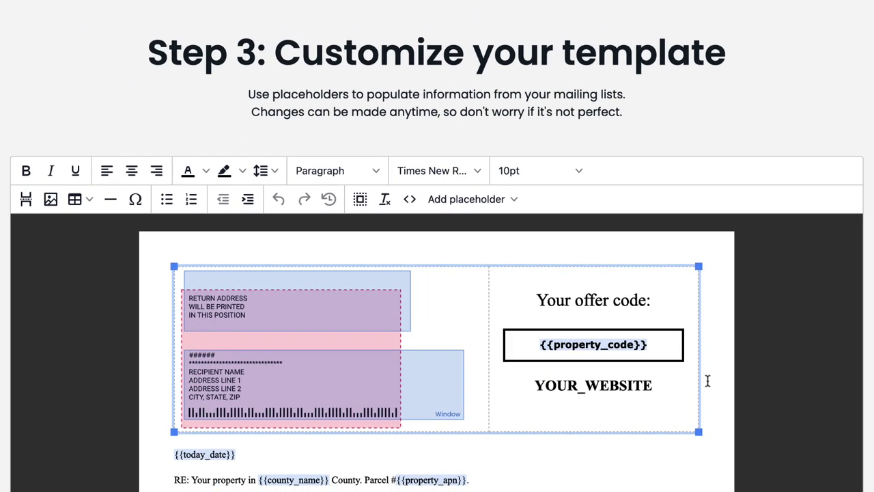
scroll(707, 380, "down", 2)
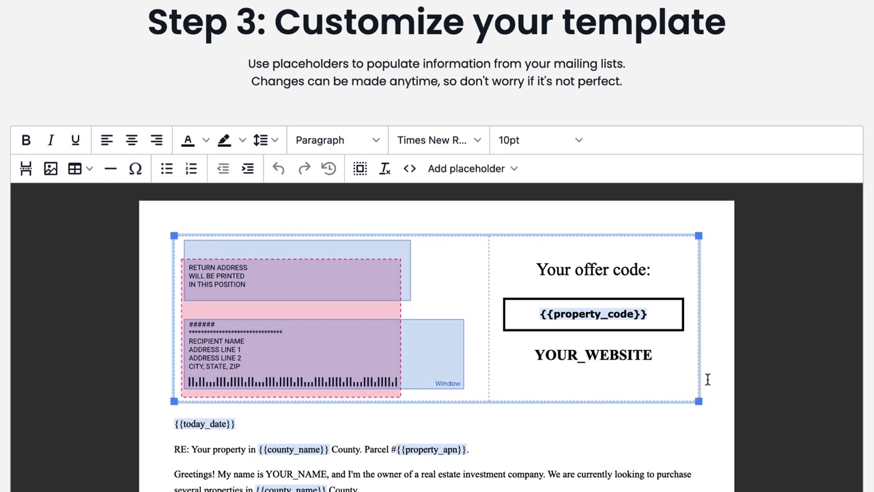
scroll(708, 381, "down", 1)
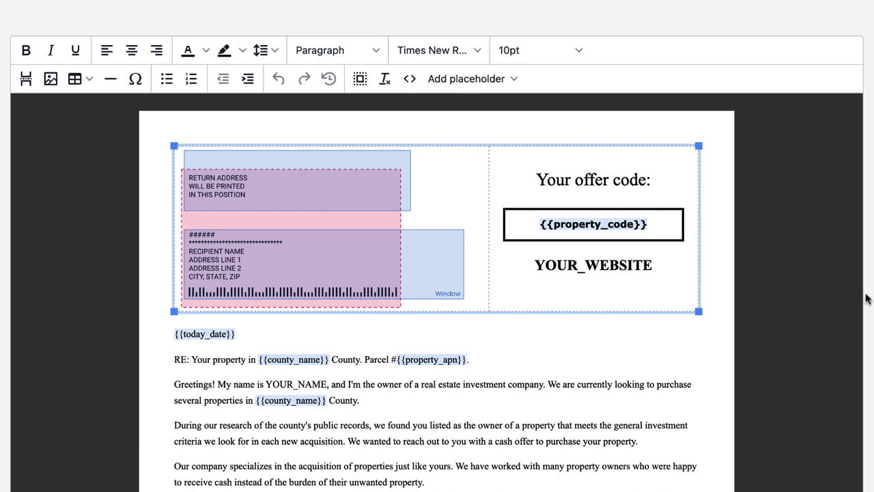
scroll(437, 255, "down", 1)
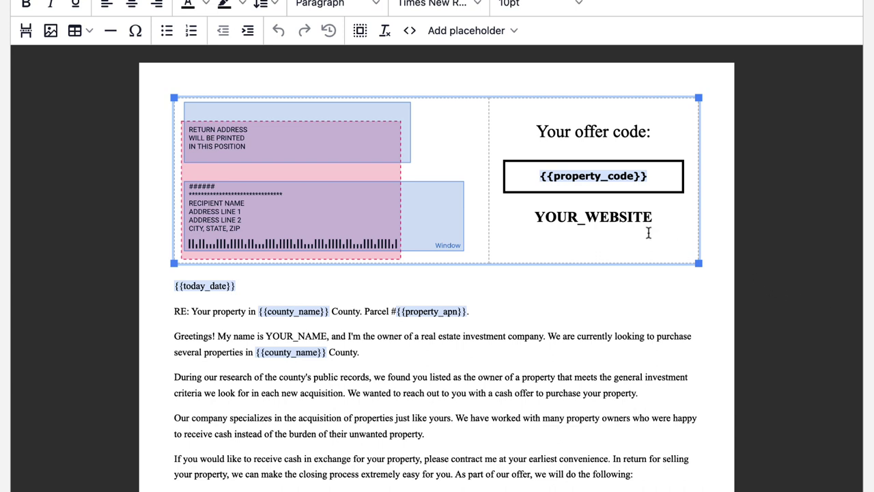
scroll(654, 224, "down", 10)
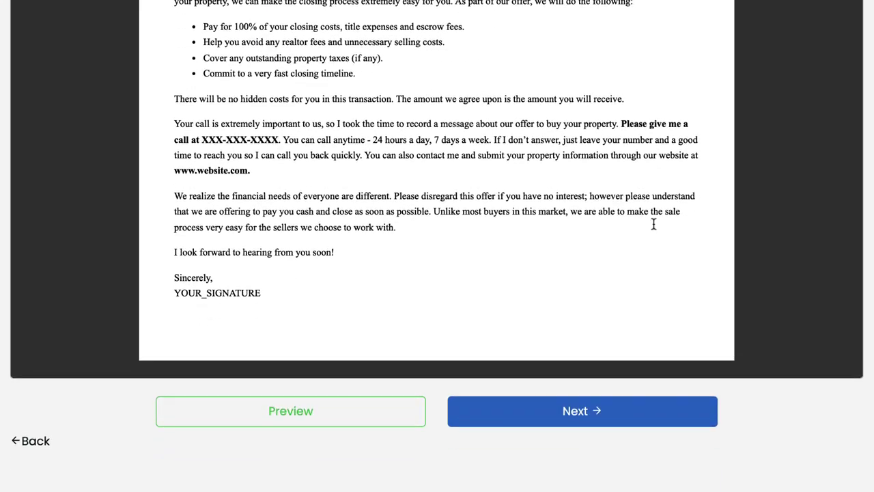
scroll(629, 285, "up", 10)
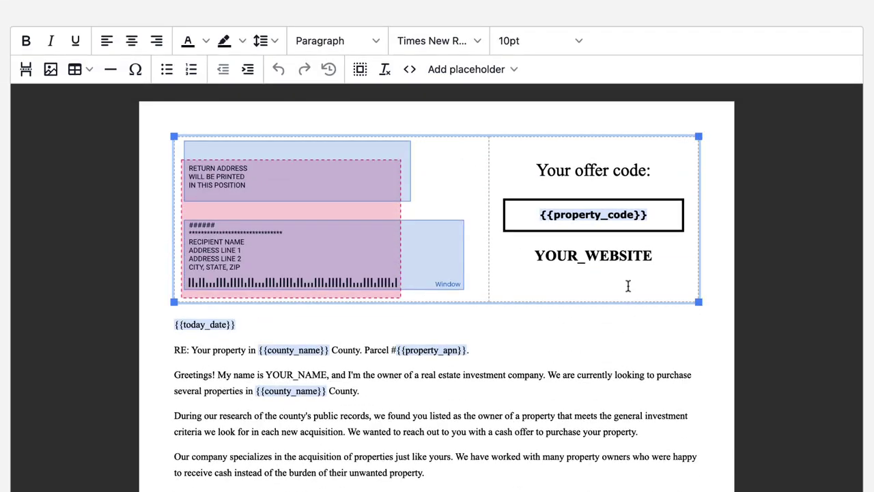
Replace the YOUR_WEBSITE placeholder in the letter header with IBuyLand.org.
left_click(654, 254)
left_click_drag(654, 254, 537, 256)
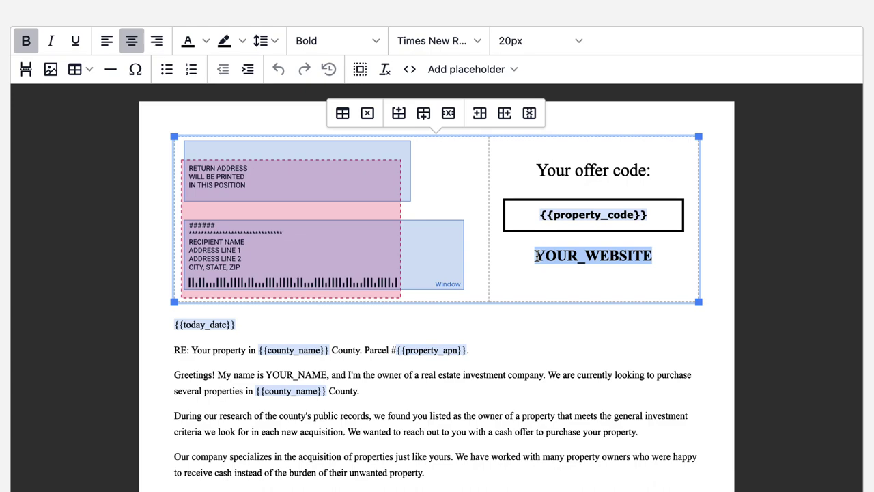
key("BackSpace")
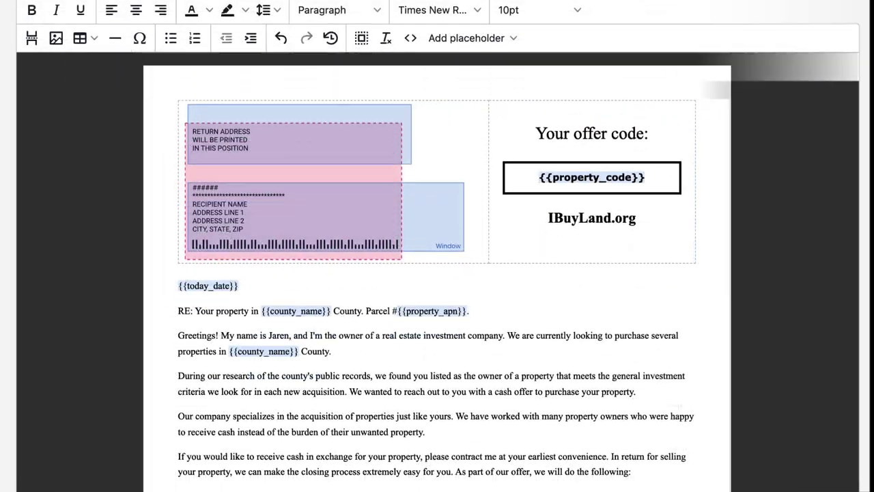
Check the customized letter down to its signature, then accept it and finish the account setup.
scroll(316, 373, "down", 5)
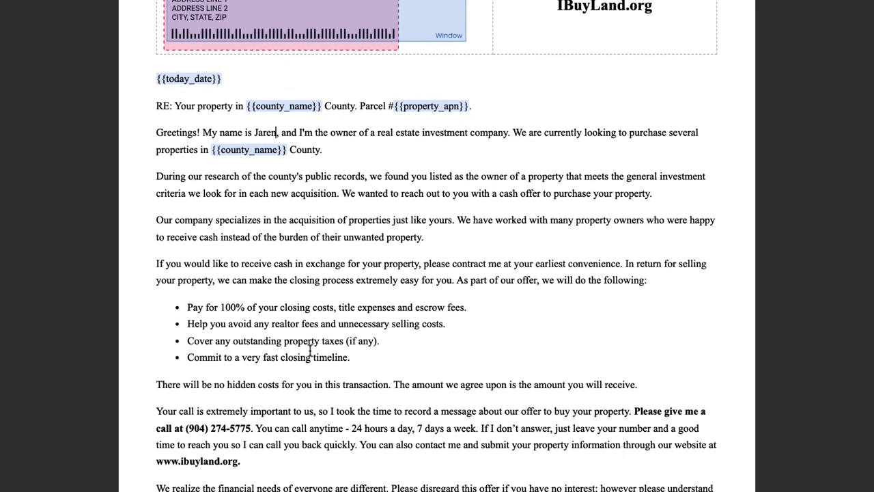
scroll(310, 350, "down", 5)
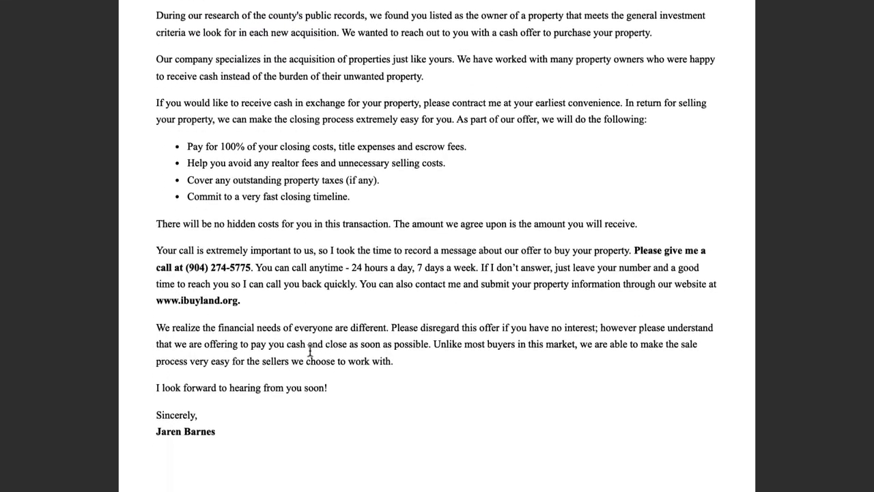
scroll(310, 350, "down", 2)
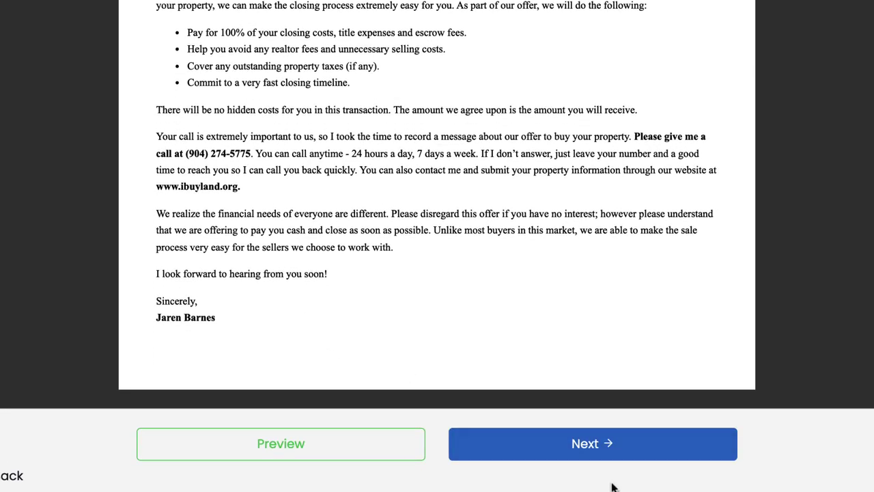
left_click(589, 452)
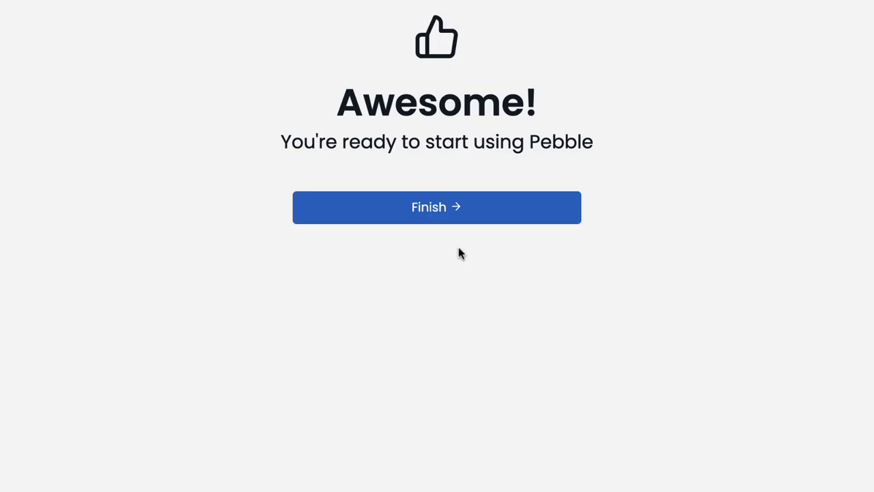
left_click(425, 221)
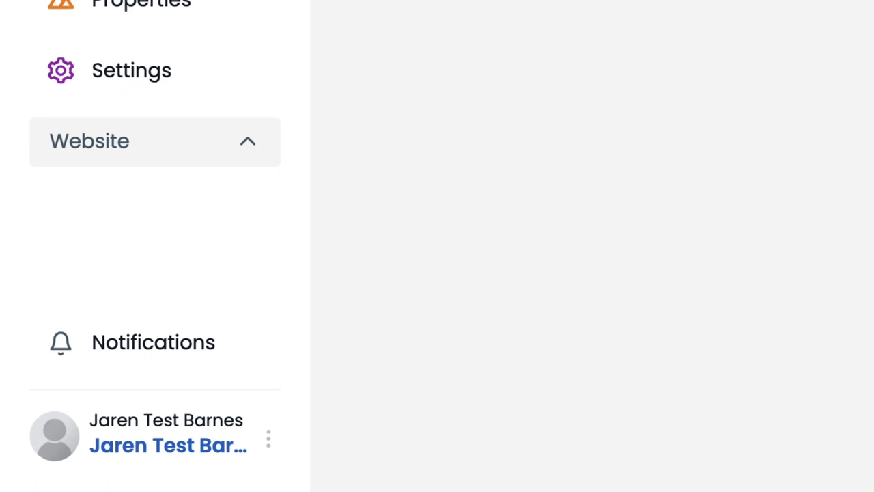
Visit the knowledge base from the profile options and open the account details page.
left_click(268, 438)
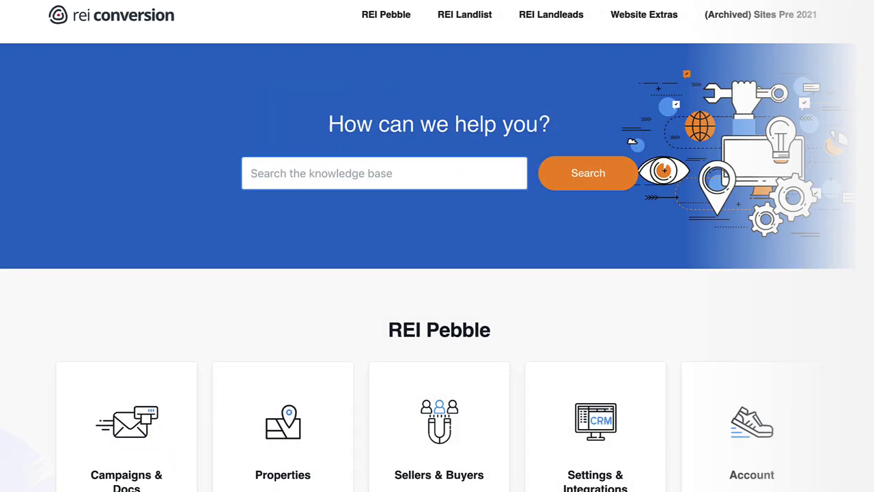
scroll(437, 246, "down", 1)
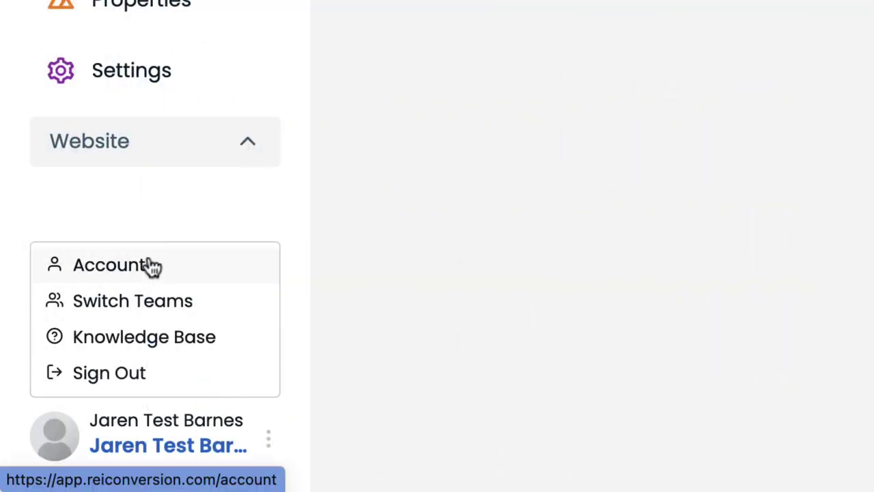
left_click(150, 268)
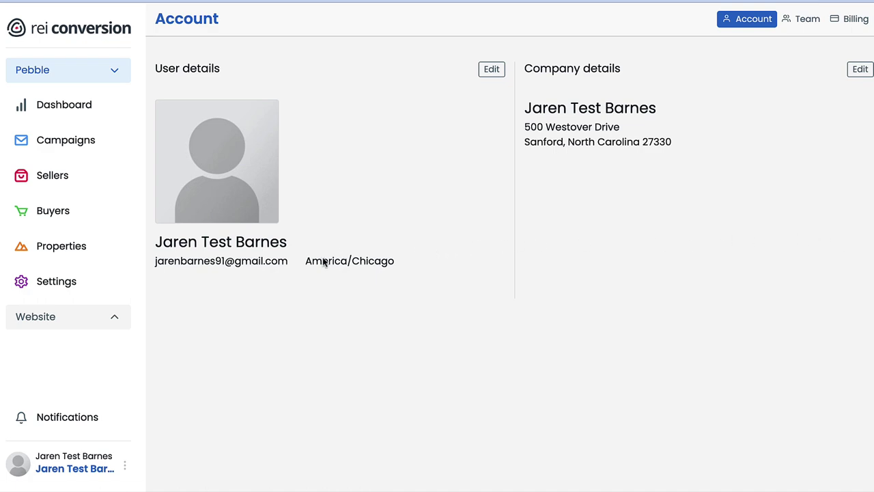
Look through the template and automation settings, the properties list and the notifications.
left_click(43, 291)
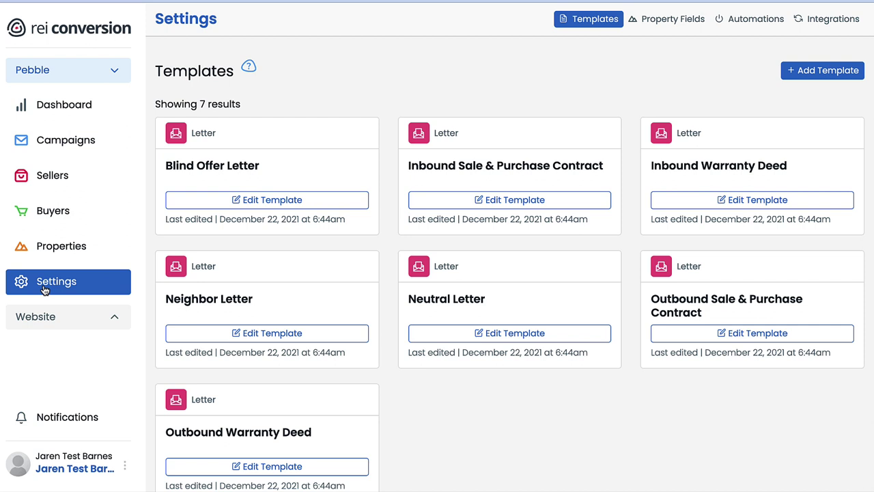
left_click(752, 23)
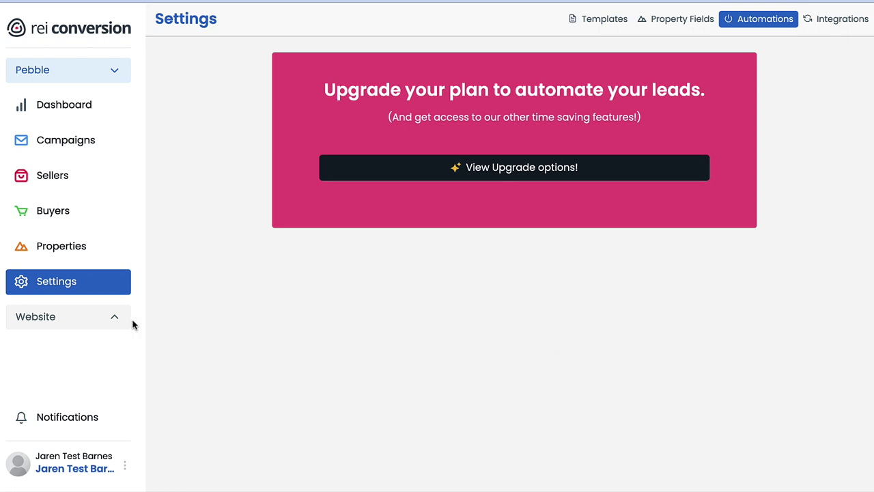
left_click(18, 258)
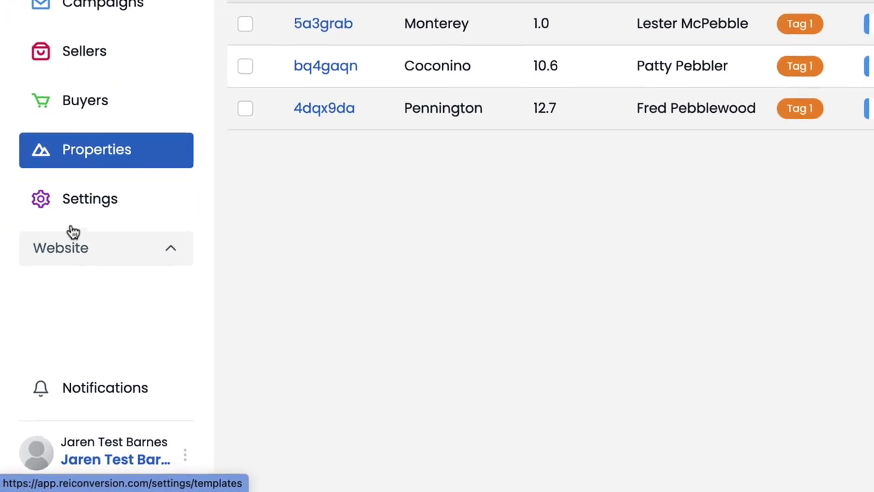
left_click(71, 380)
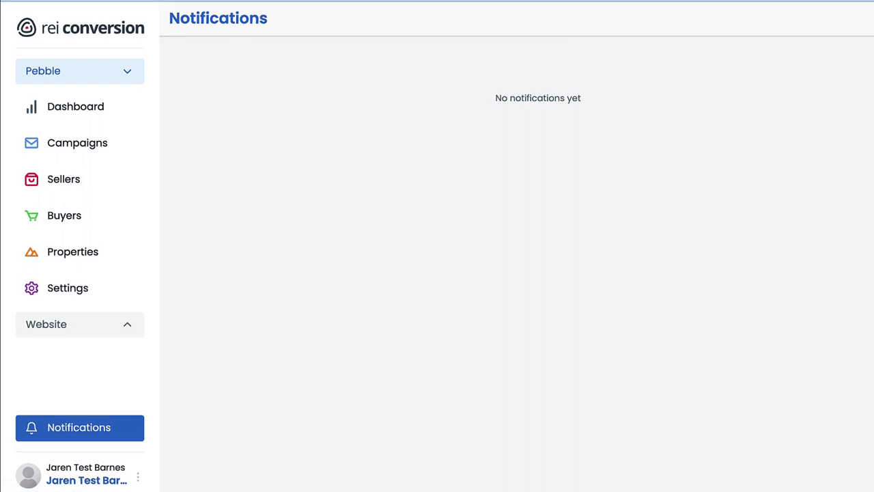
View the Sellers and Buyers pipelines, try adding a buyer in the Lead In stage, and dismiss the upgrade offer.
left_click(64, 182)
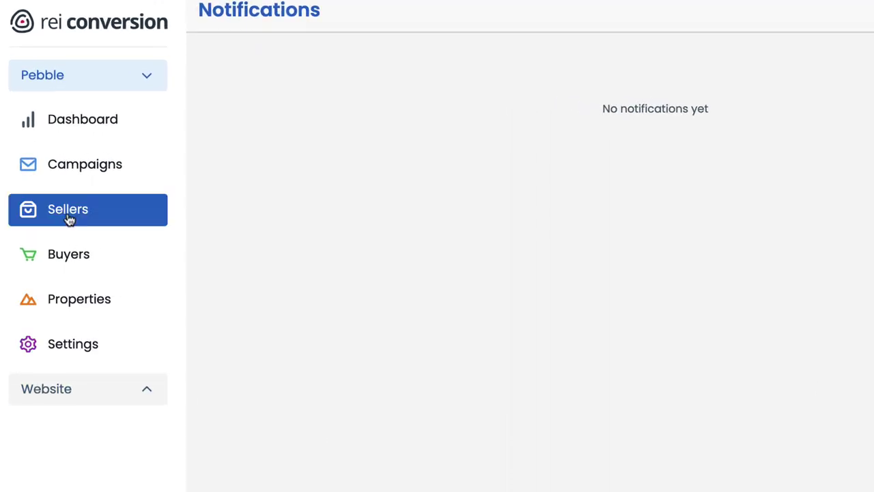
left_click(74, 258)
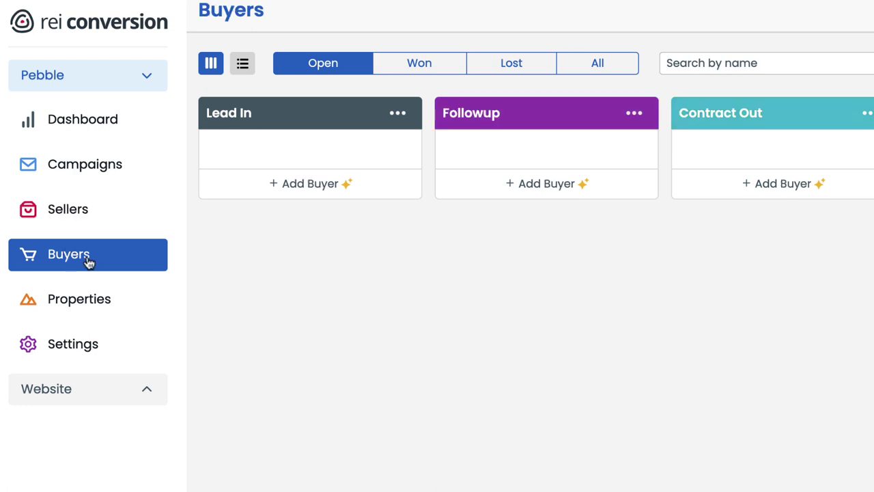
left_click(307, 184)
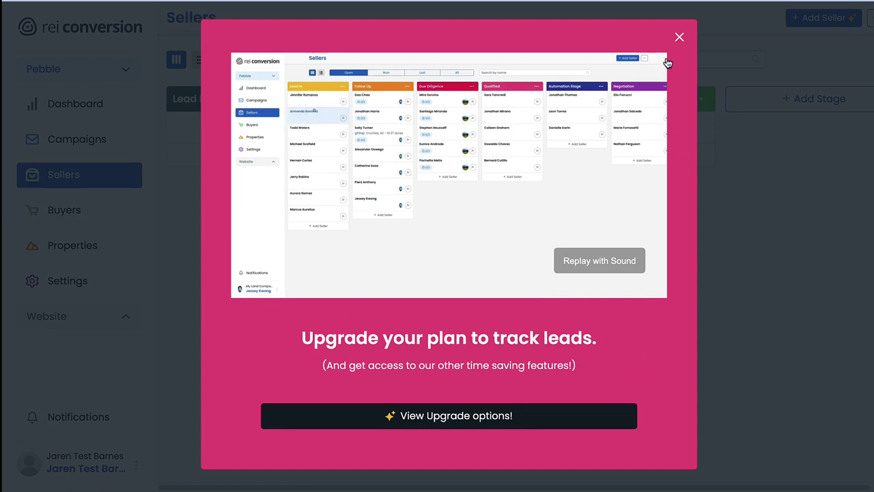
left_click(677, 38)
Start a new campaign named Florida-Dec-2021 on the Campaigns page and assign it the Neutral Letter template.
left_click(52, 142)
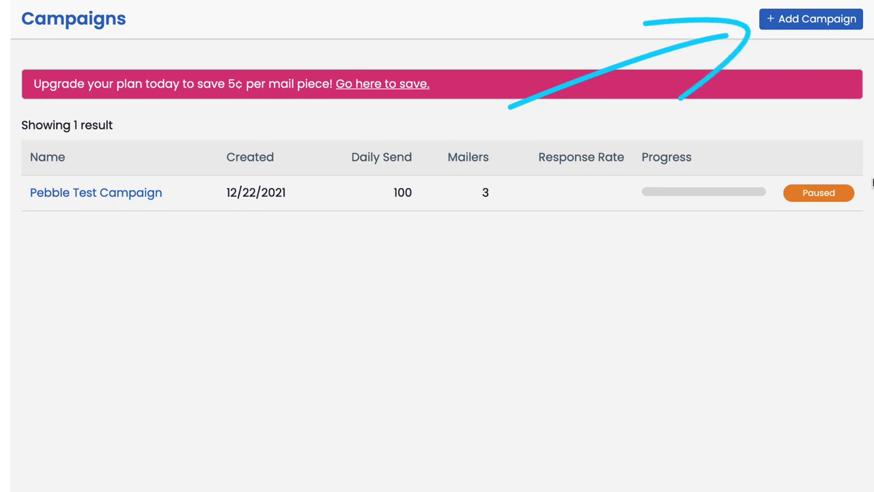
left_click(811, 19)
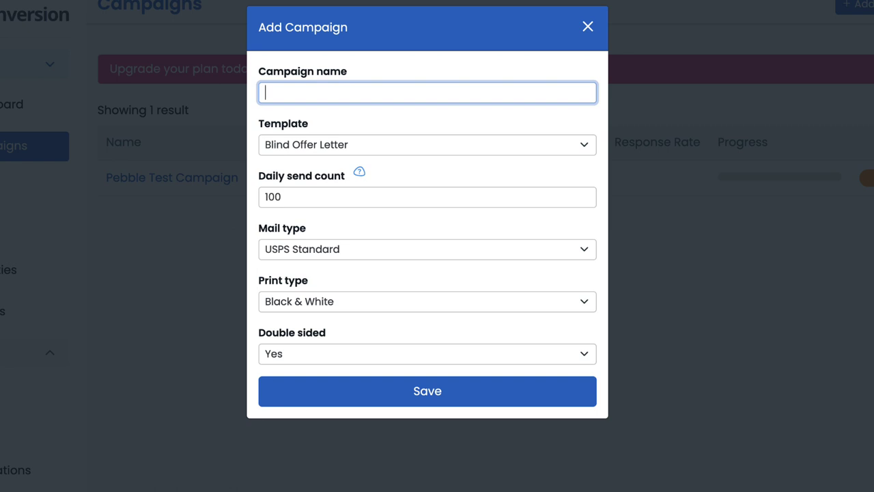
type("Colorado-July-2022")
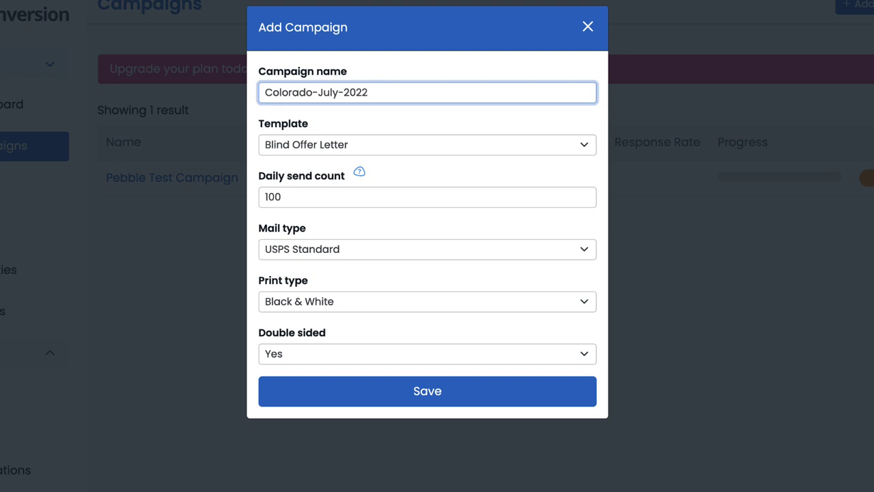
key("ctrl+a")
key("BackSpace")
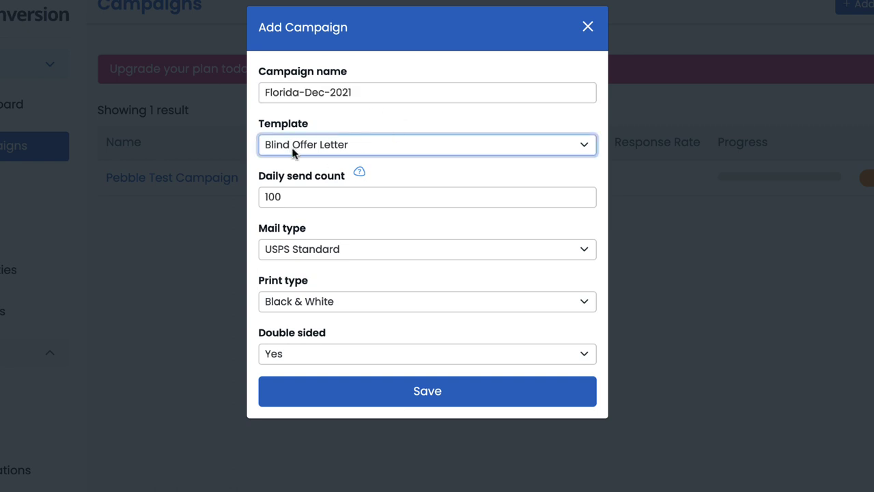
left_click(266, 146)
left_click(319, 213)
Set the new campaign's daily send count to 2000.
left_click(332, 197)
left_click_drag(332, 197, 241, 207)
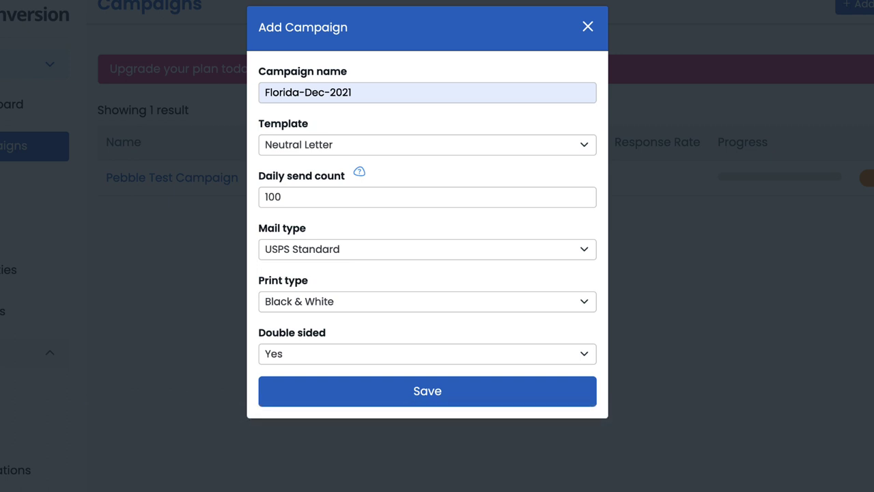
left_click(359, 203)
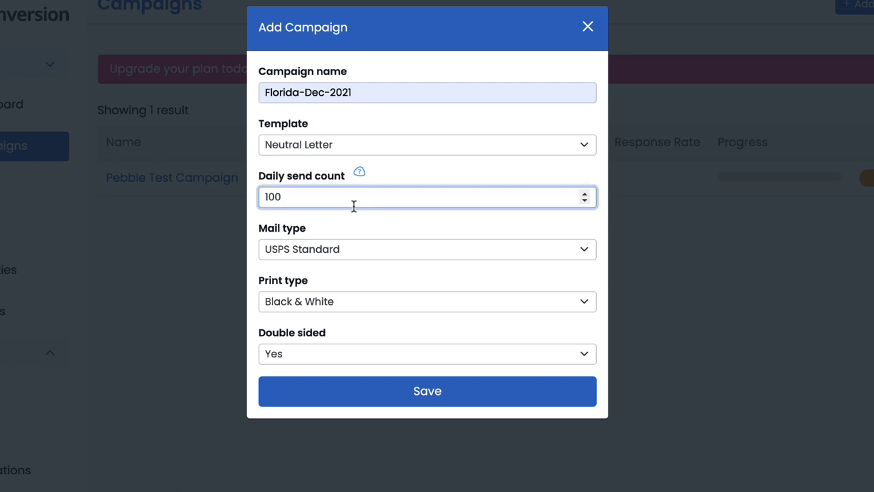
left_click_drag(347, 203, 243, 200)
type("1000")
key("BackSpace")
key("BackSpace")
key("BackSpace")
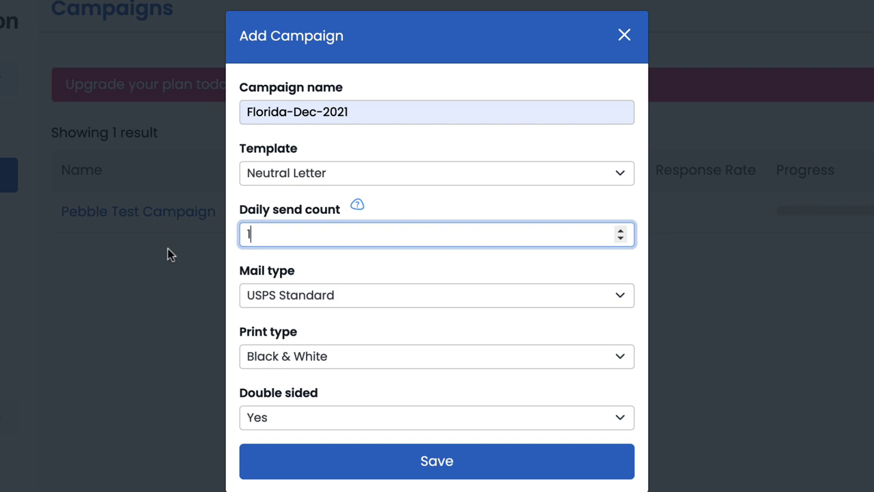
key("BackSpace")
type("2000")
left_click(171, 251)
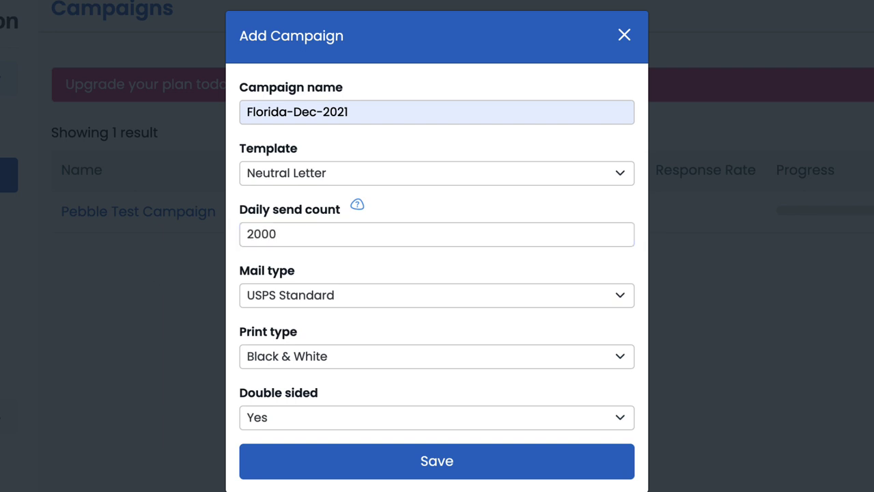
Set the campaign's mail type to USPS Standard, print type to Black & White and double sided to No.
left_click(282, 299)
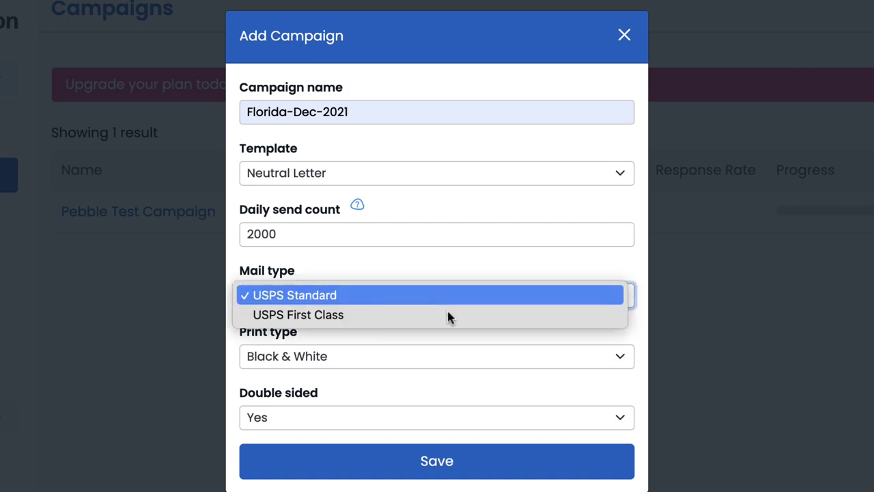
left_click(431, 295)
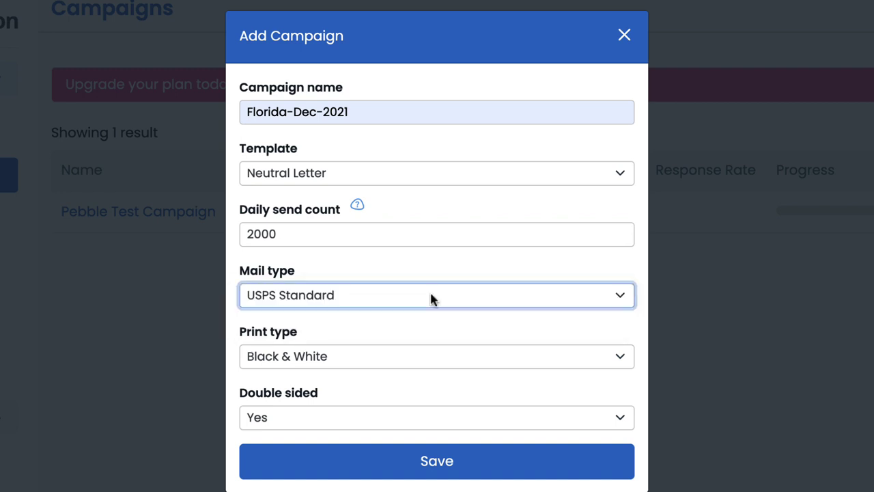
left_click(433, 358)
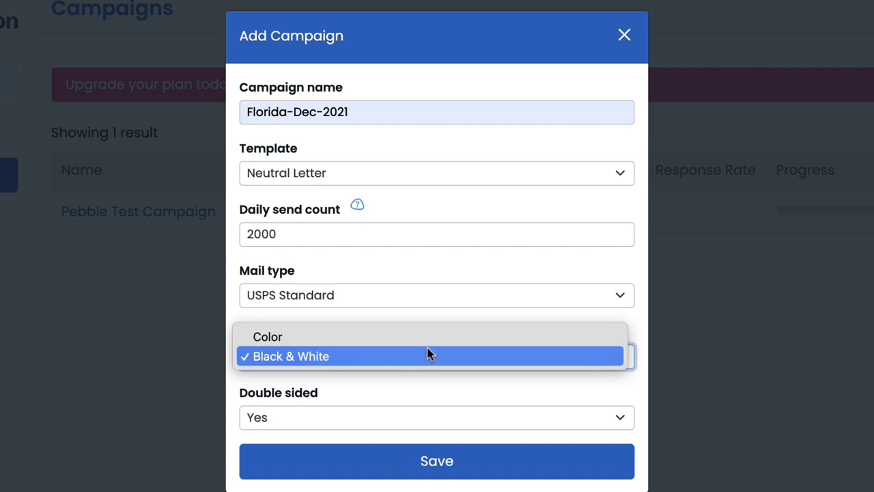
left_click(429, 356)
key("Tab")
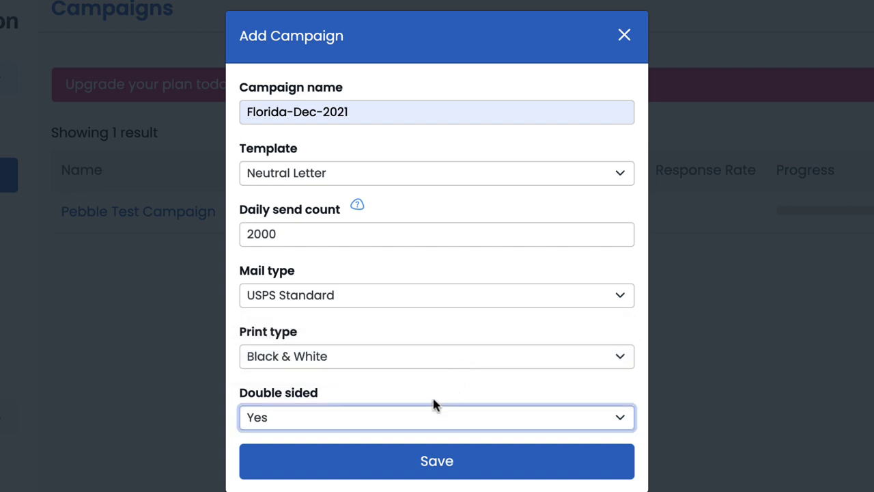
left_click(433, 407)
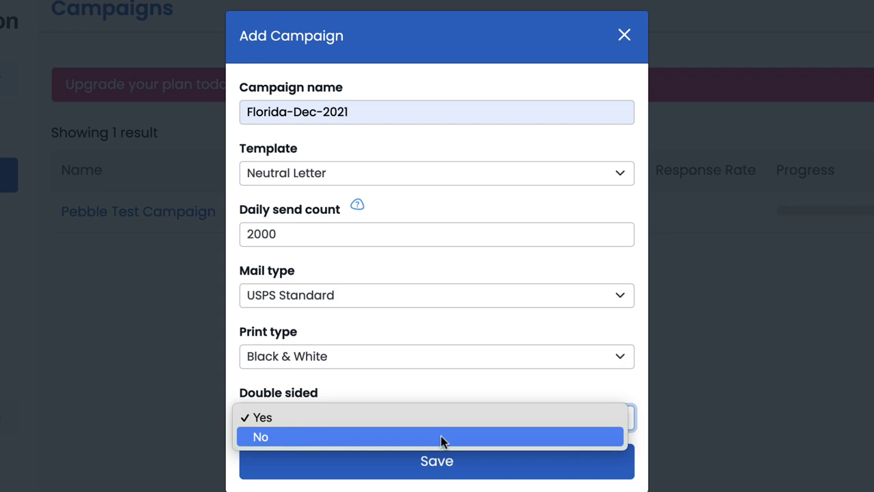
left_click(441, 438)
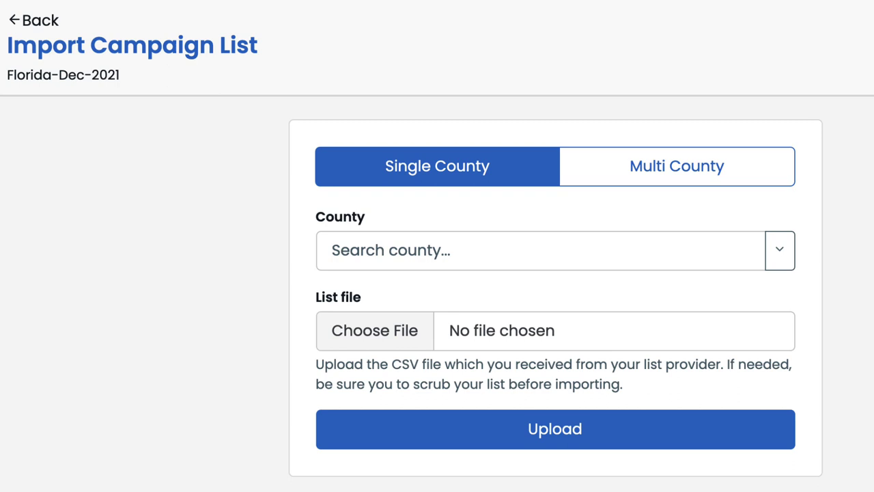
Try the single-county import with Clay, FL as the county, and clear the county again.
left_click(420, 170)
left_click(620, 181)
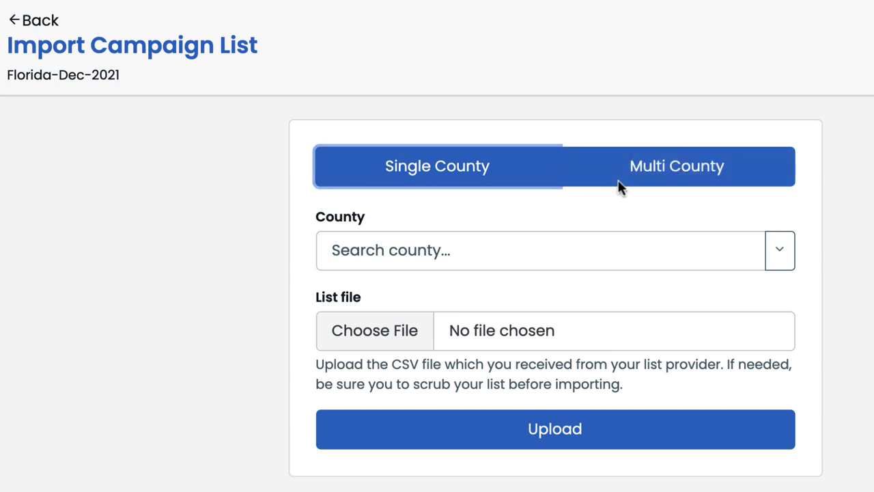
left_click(409, 171)
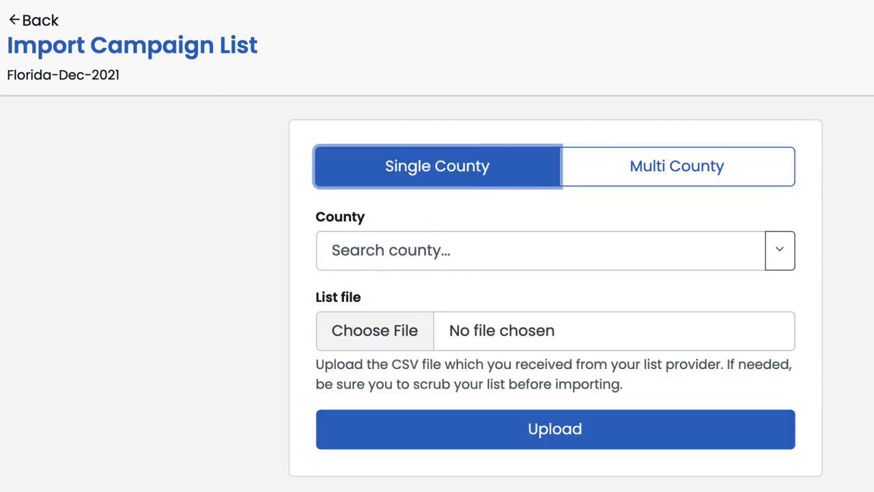
left_click(355, 254)
type("clay")
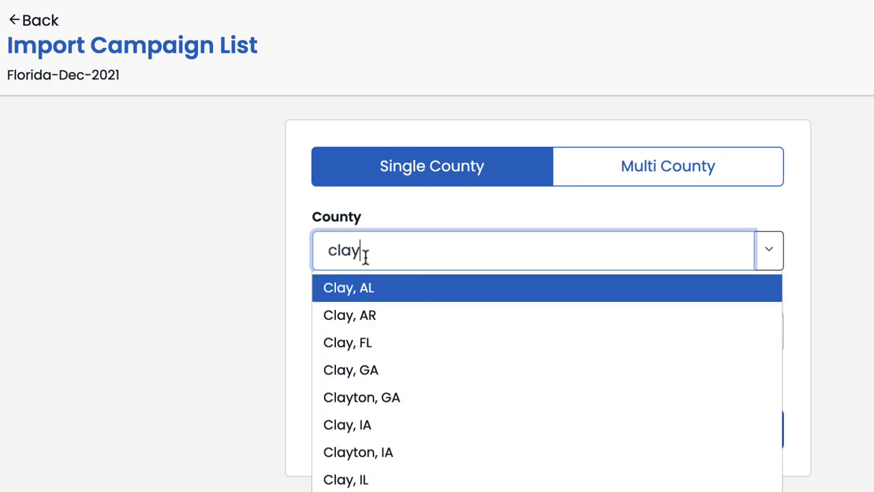
key("Down")
key("Down")
key("Return")
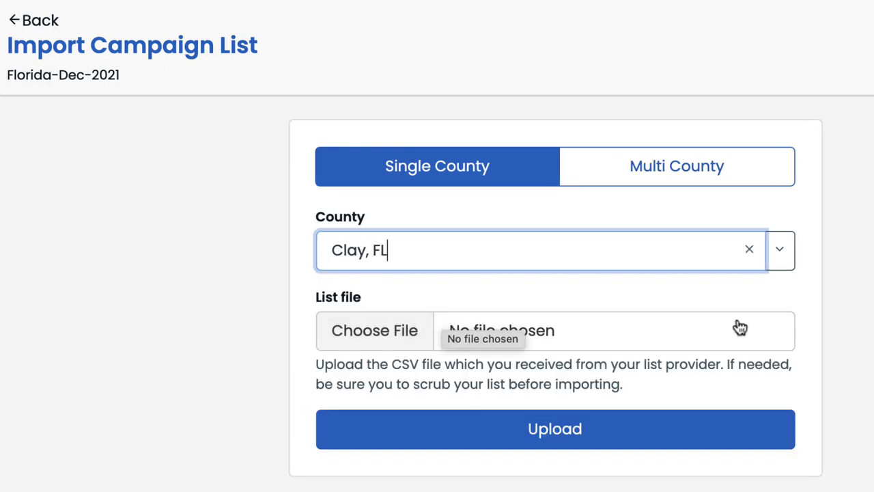
left_click(751, 251)
Switch the campaign list import to Multi County.
left_click(677, 166)
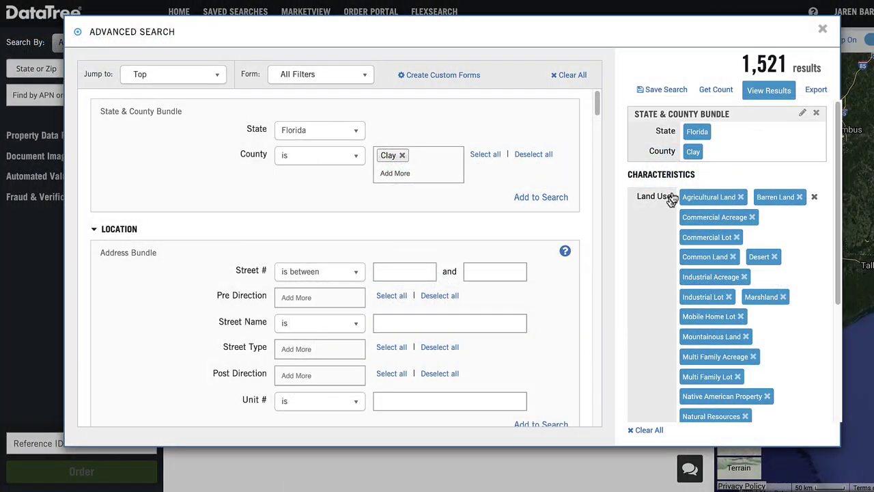
In DataTree, review the criteria of the Clay County, Florida land search and open its export order.
scroll(663, 218, "down", 3)
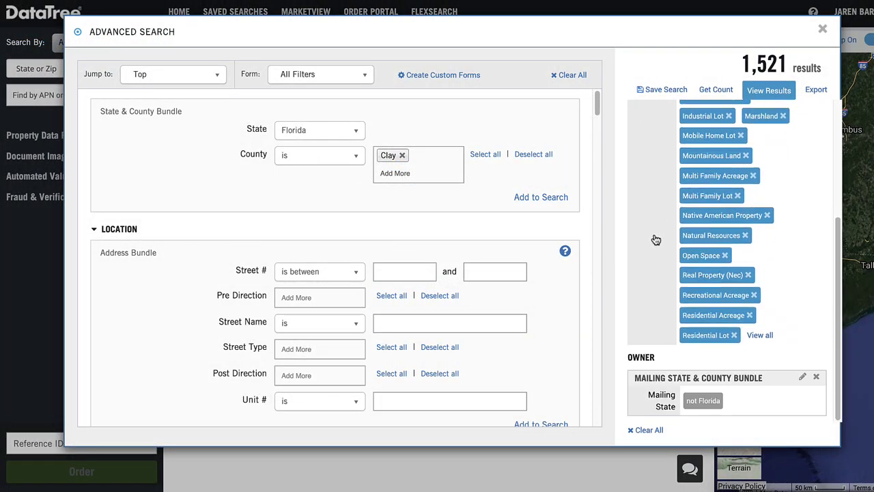
scroll(657, 239, "up", 3)
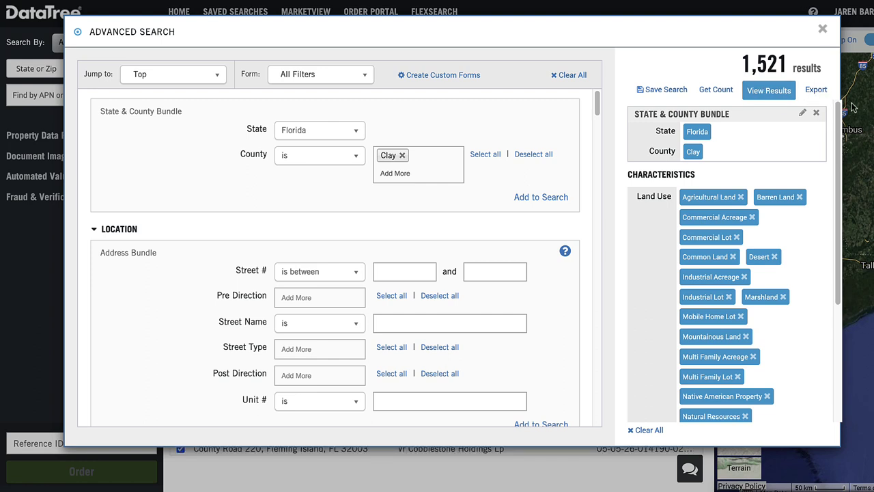
left_click(816, 89)
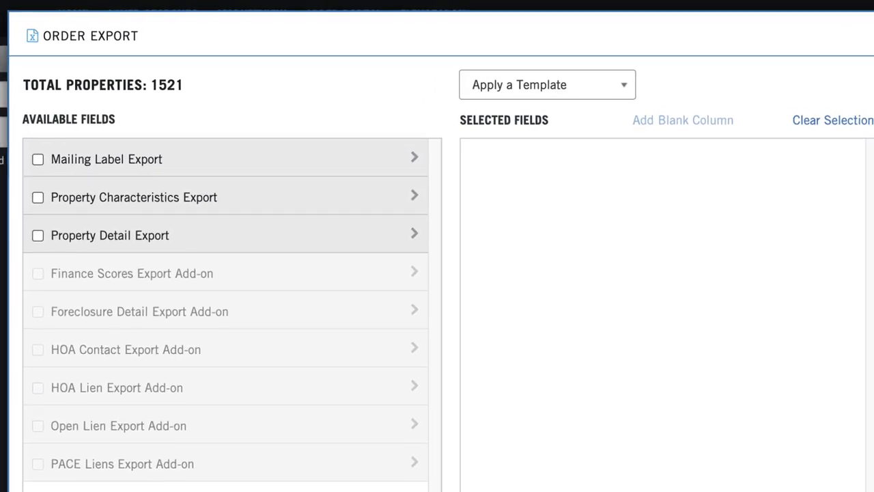
Look through the Mailing Label Export fields and, with the Export Criteria - 2022 template applied, search Property Characteristics Export for "fip".
left_click(233, 170)
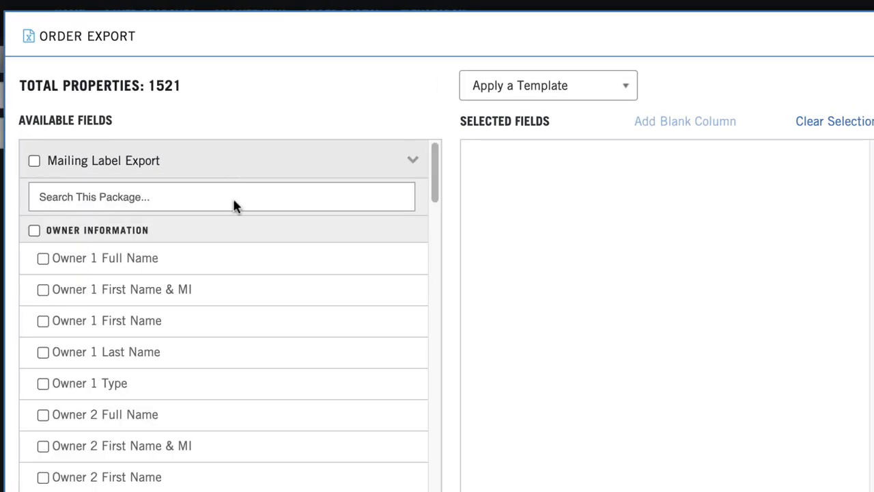
scroll(236, 239, "down", 5)
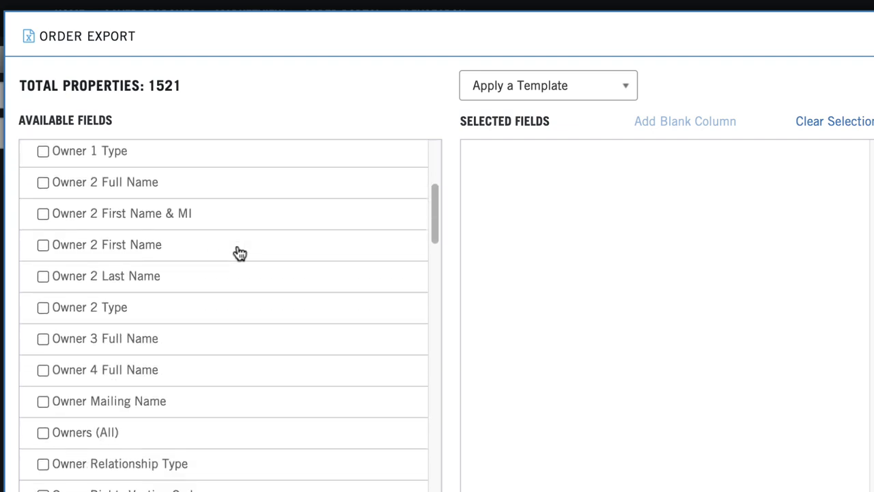
scroll(240, 252, "down", 2)
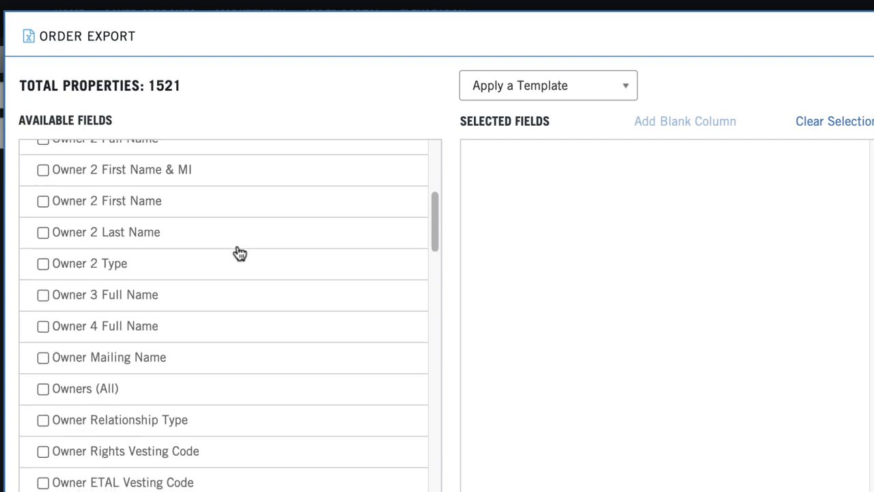
scroll(240, 252, "down", 2)
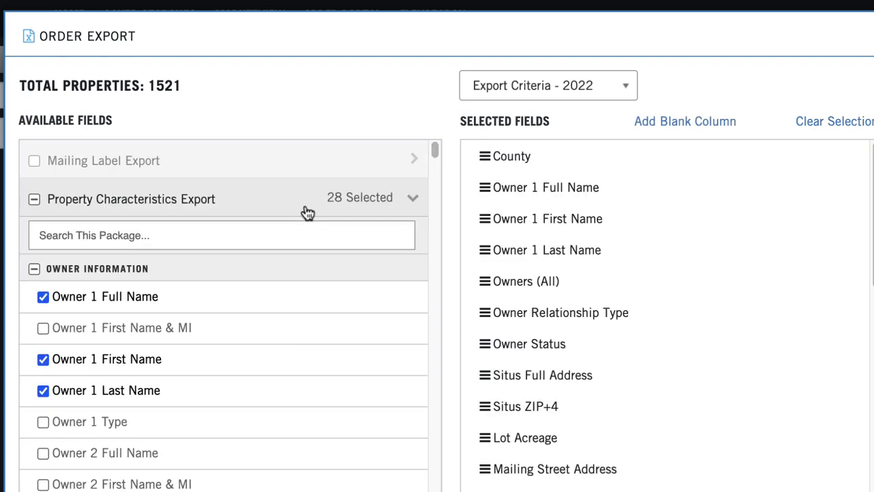
left_click(291, 235)
type("fip")
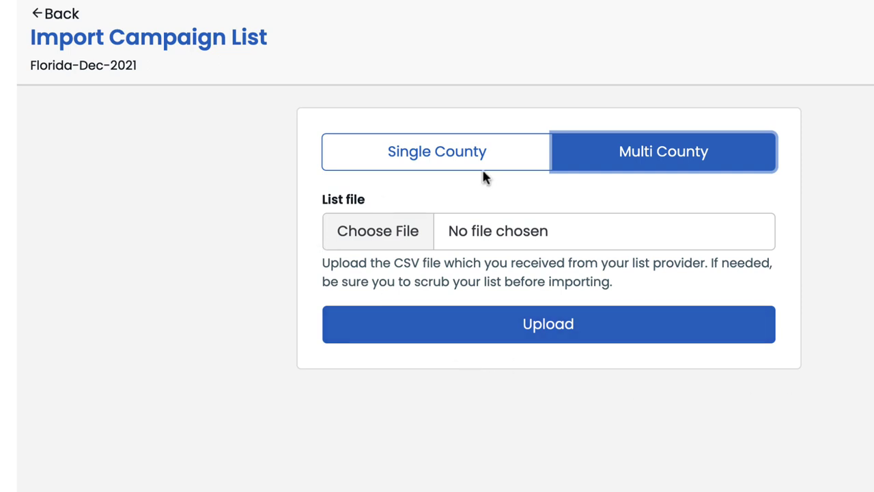
Back in REI Pebble, upload Pebble Review.csv from Downloads as the list file for the Florida-Dec-2021 campaign.
left_click(394, 232)
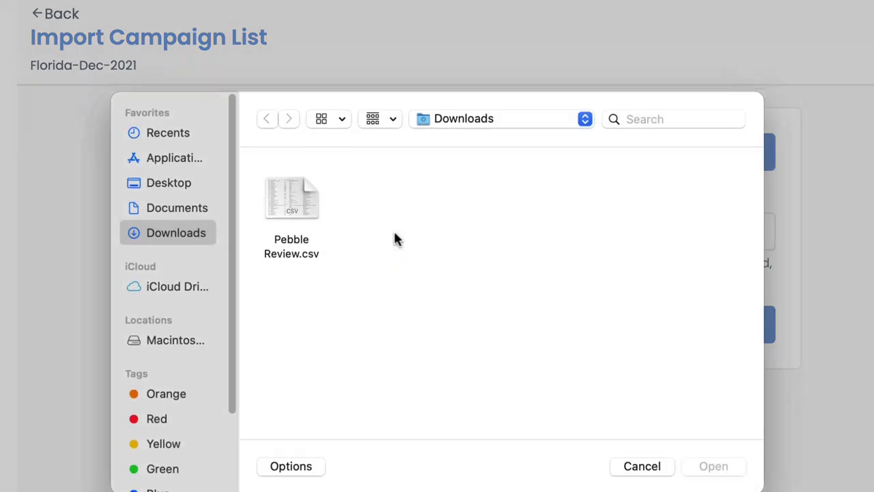
left_click(293, 246)
left_click(714, 469)
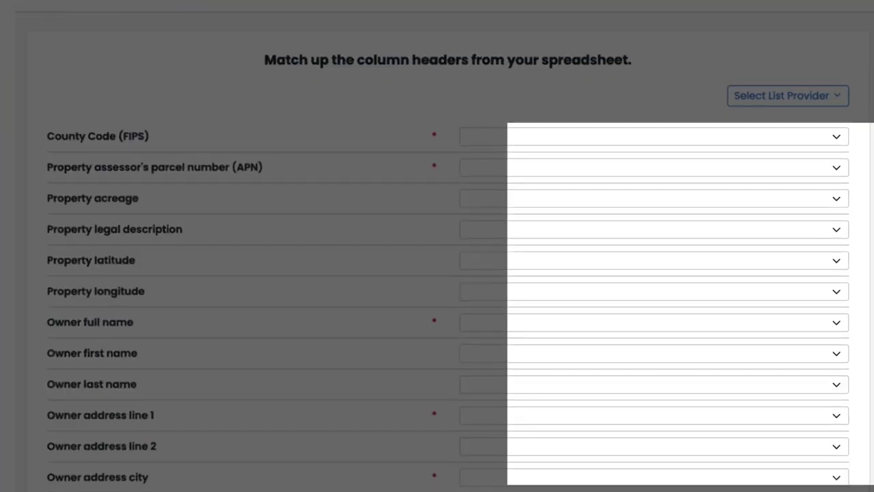
Examine the spreadsheet columns offered for the County Code (FIPS) field without choosing one.
left_click(654, 150)
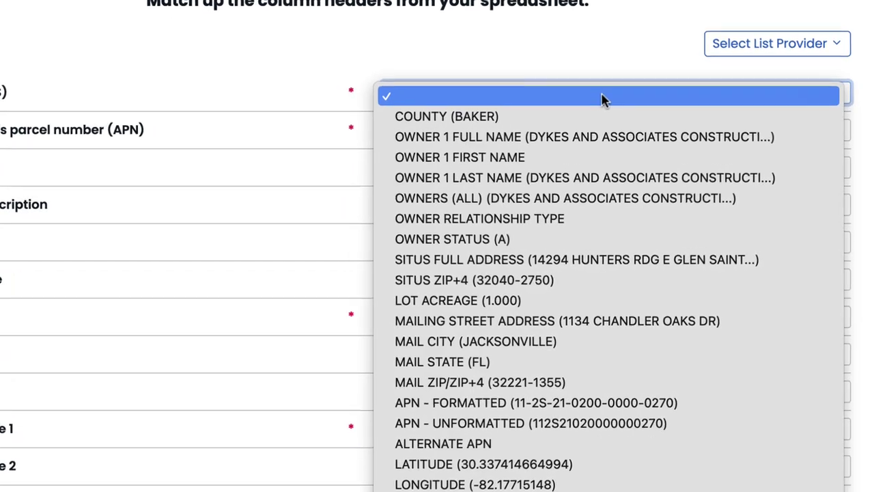
left_click(610, 104)
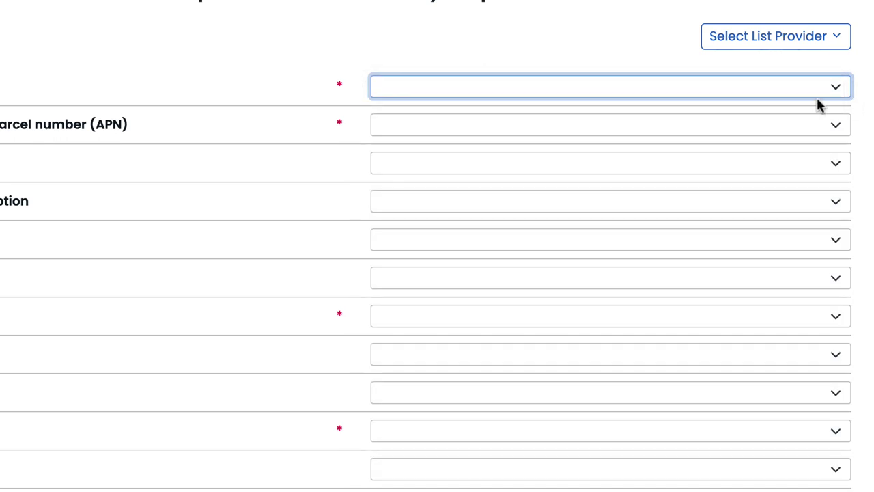
left_click(778, 89)
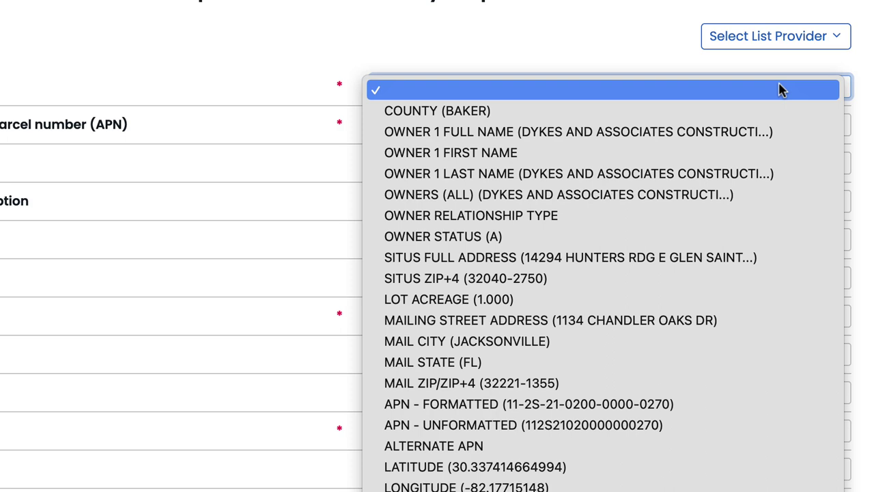
left_click(783, 89)
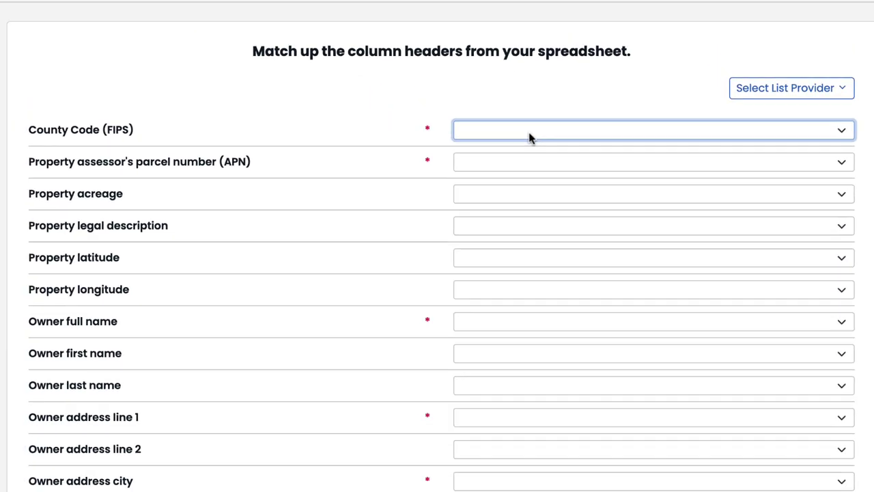
left_click(462, 91)
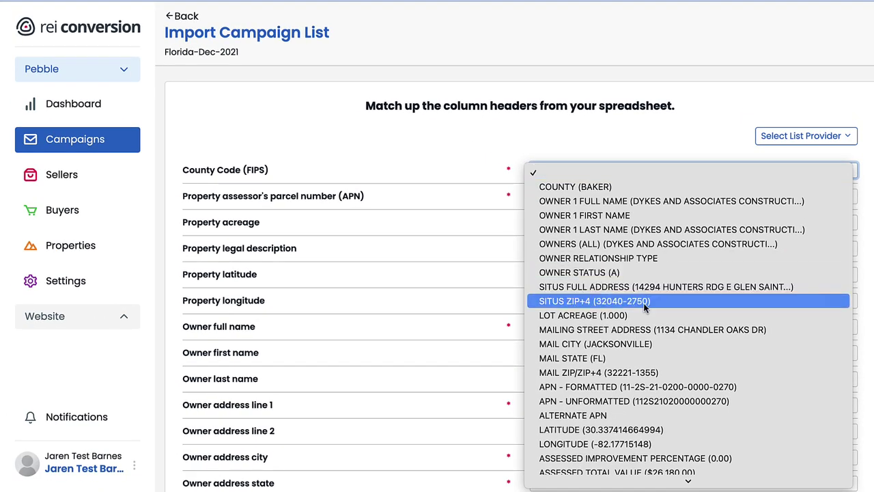
scroll(644, 307, "down", 3)
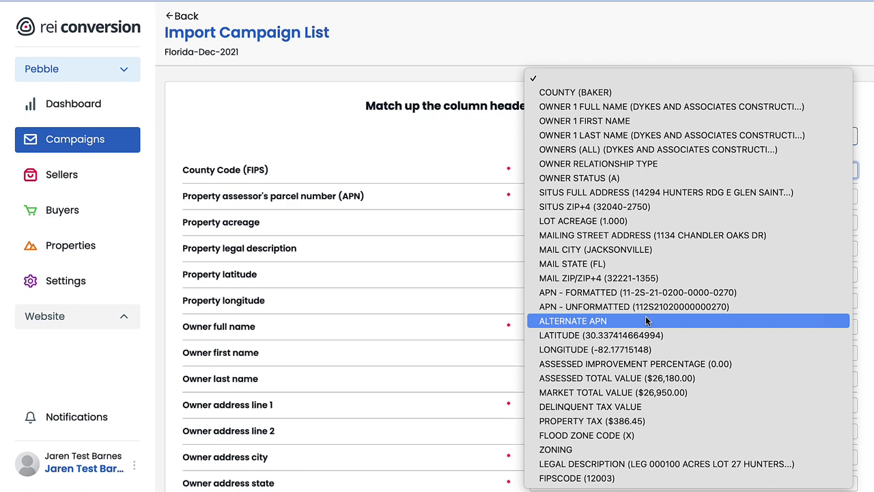
key("Escape")
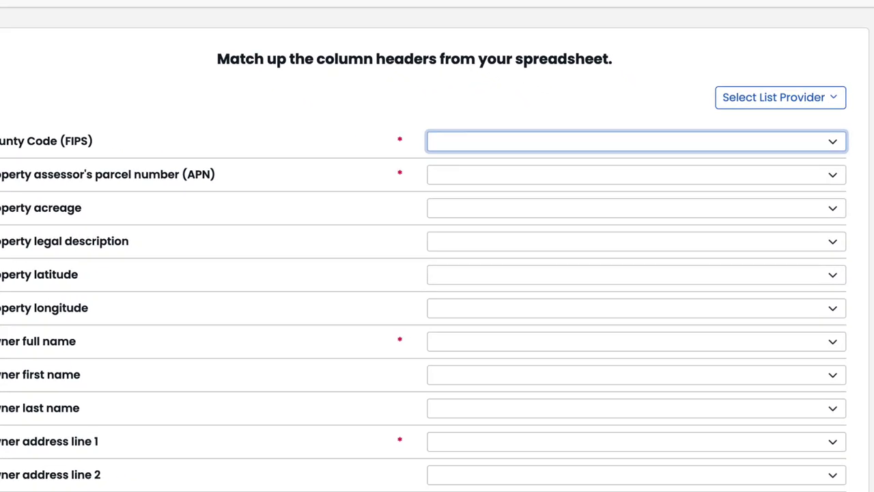
Match the column headers with the DataTree list provider preset, and map Owner full name to the OWNER 1 FULL NAME column.
left_click(805, 136)
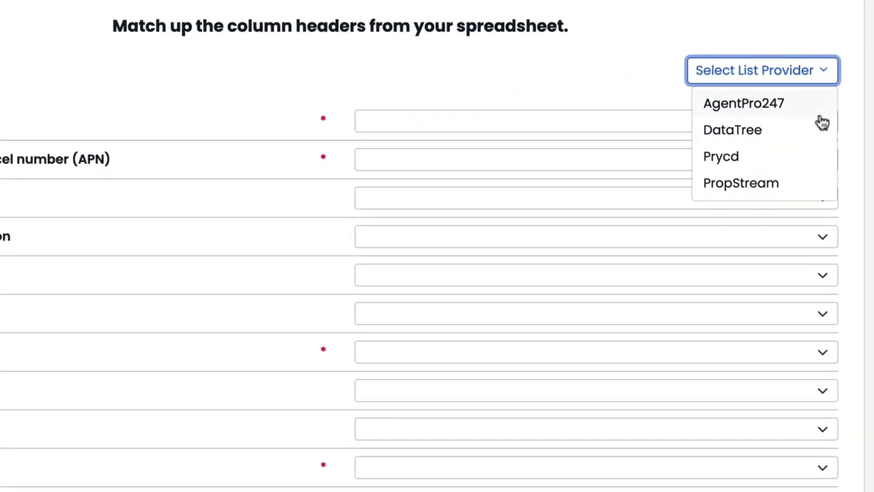
left_click(791, 144)
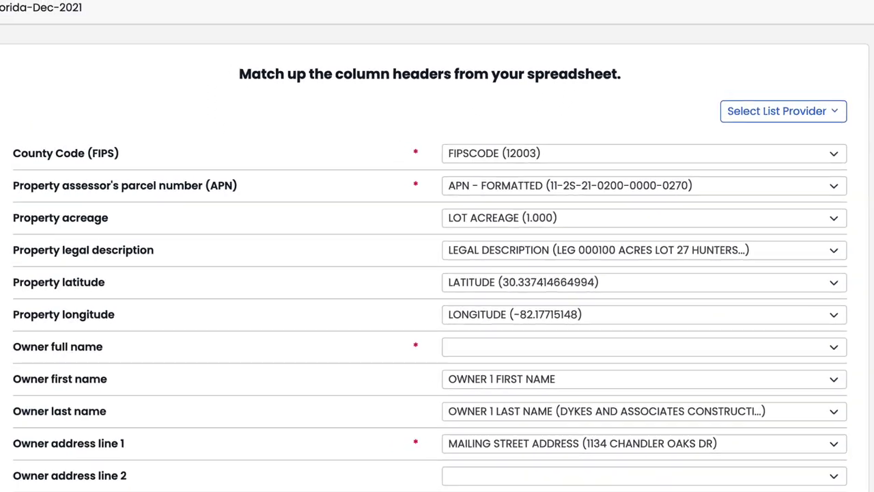
scroll(49, 163, "down", 3)
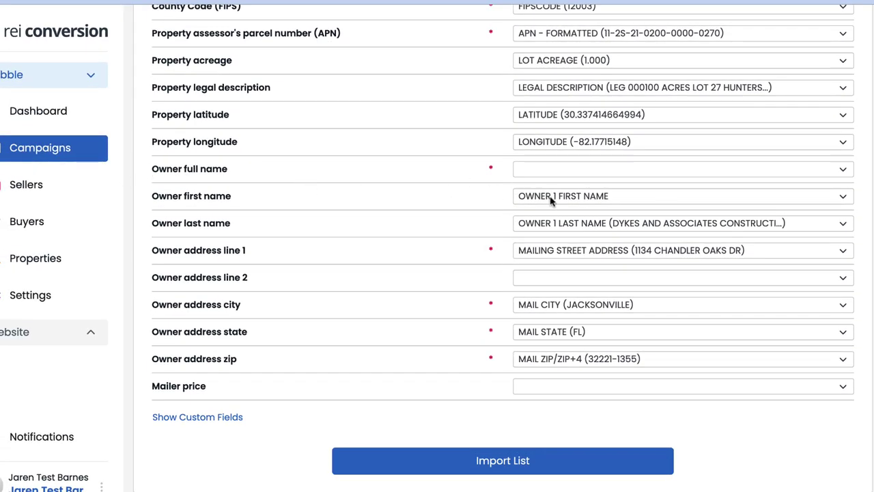
left_click(571, 171)
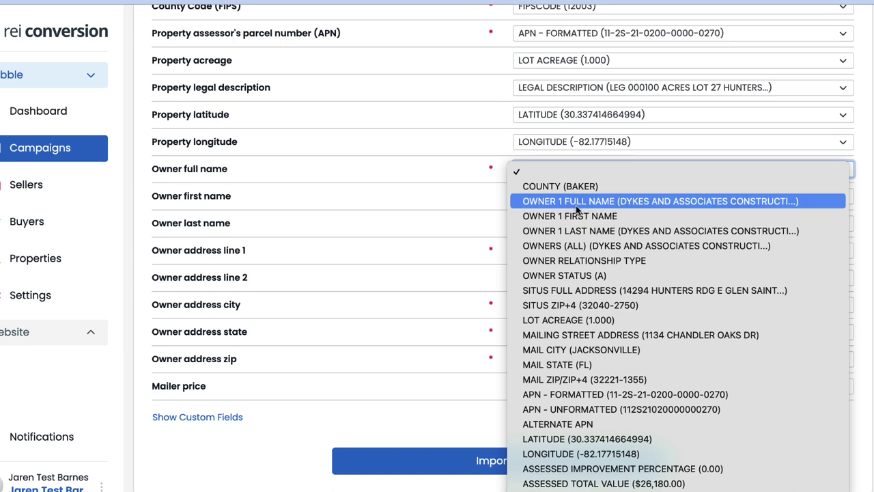
left_click(577, 204)
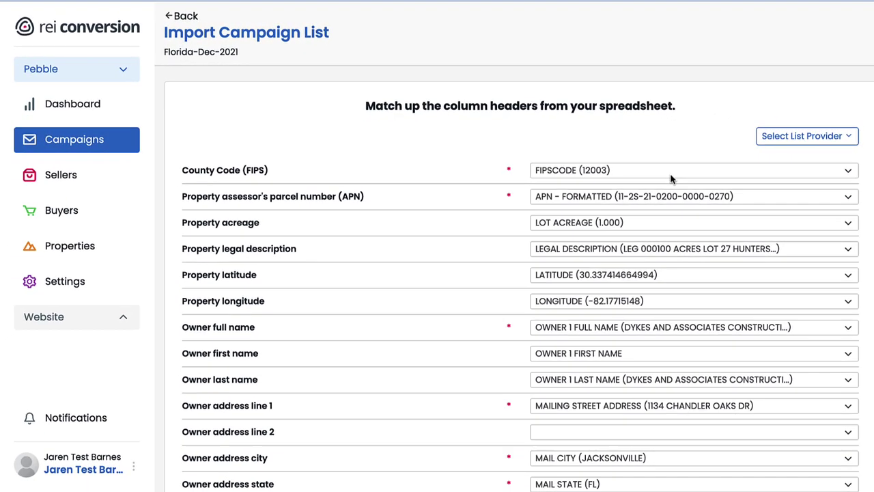
Show the custom fields of the column mapping and look through the Due Diligence entries.
scroll(872, 181, "down", 3)
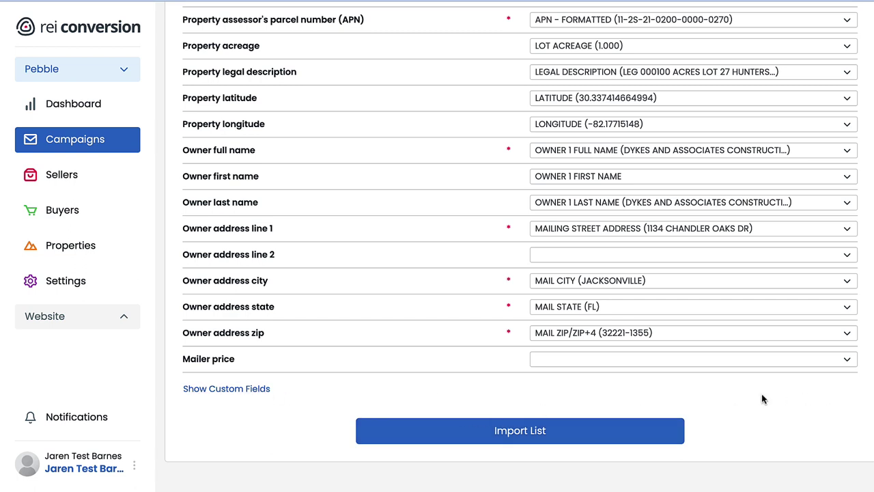
left_click(228, 388)
scroll(228, 389, "down", 4)
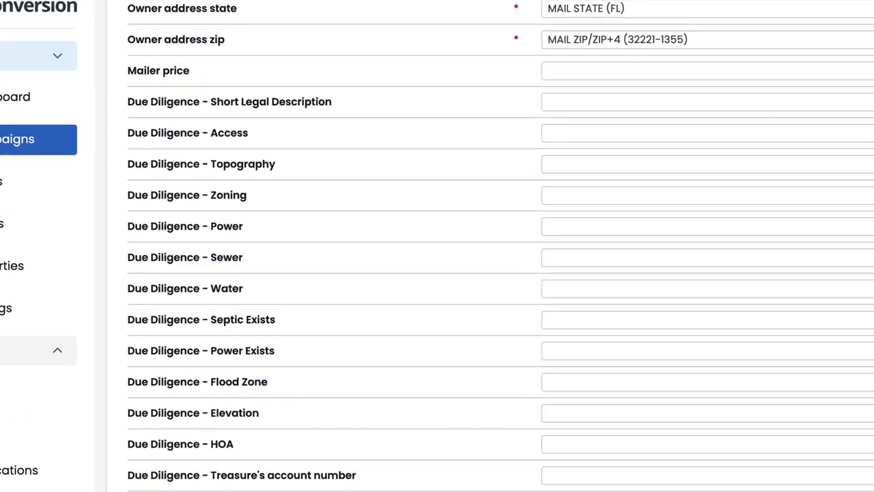
Look through the remaining Due Diligence custom fields in the column mapping and toggle the custom fields' display.
scroll(437, 274, "down", 3)
scroll(437, 245, "down", 20)
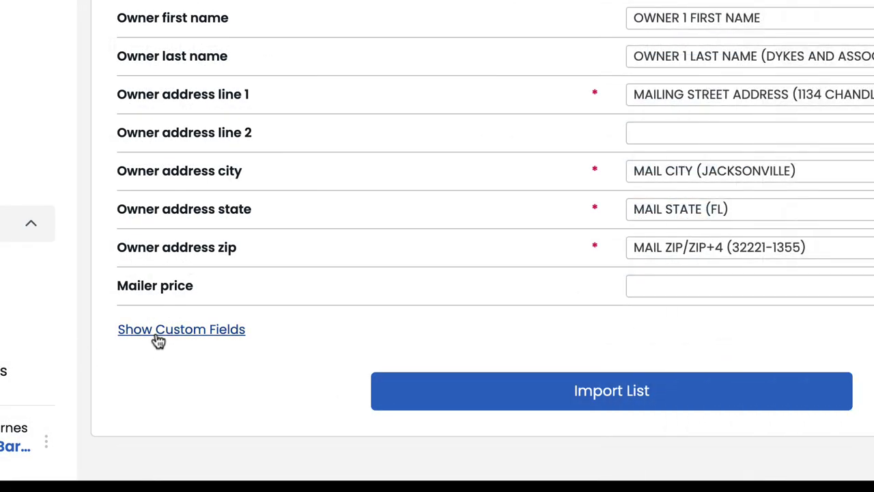
left_click(158, 334)
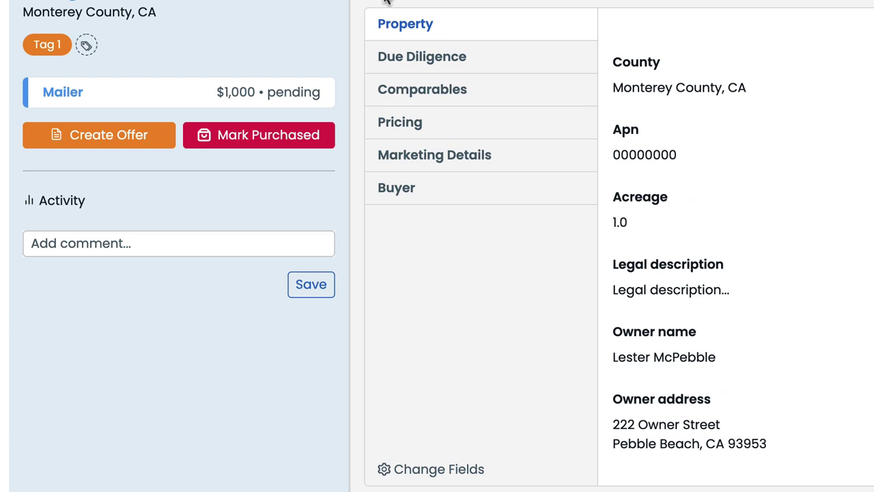
View the Pricing, Due Diligence and Comparables details of the sample Monterey County property, and return to its Pricing details.
mouse_move(575, 84)
left_click(491, 123)
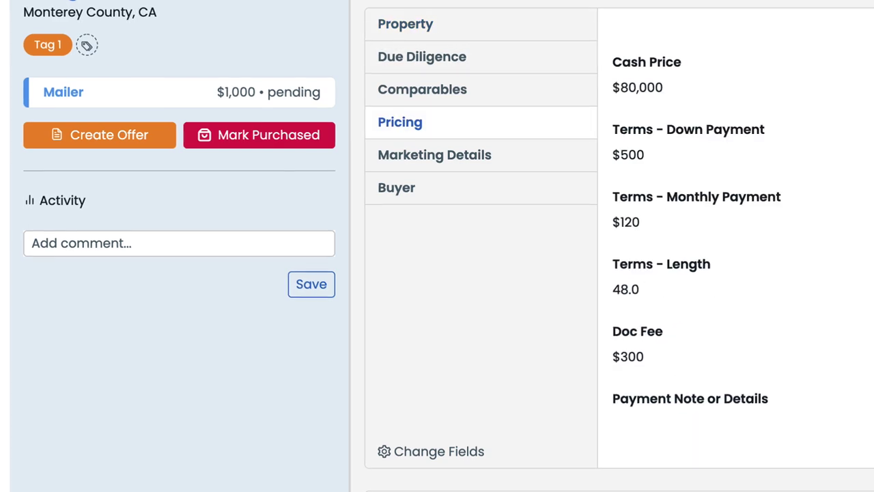
left_click(465, 62)
left_click(464, 90)
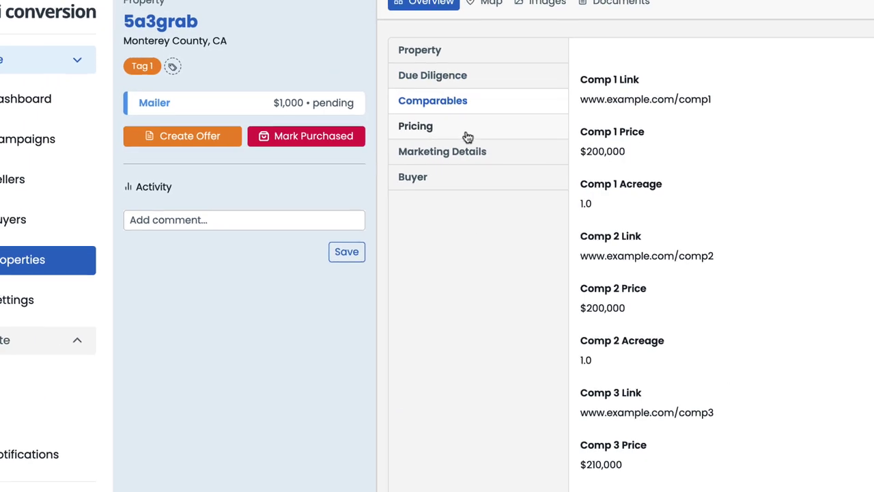
left_click(472, 128)
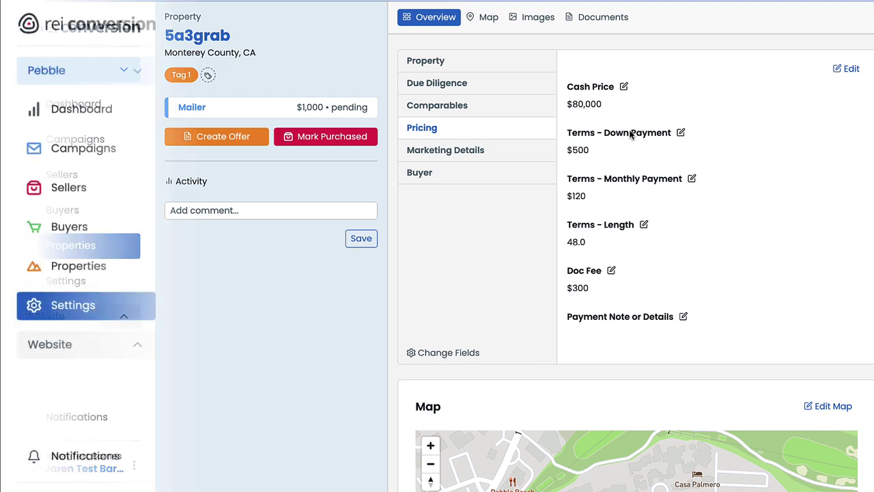
Open the Neutral Letter template in the settings, read through the letter, and show the placeholders that can be added.
scroll(576, 246, "down", 5)
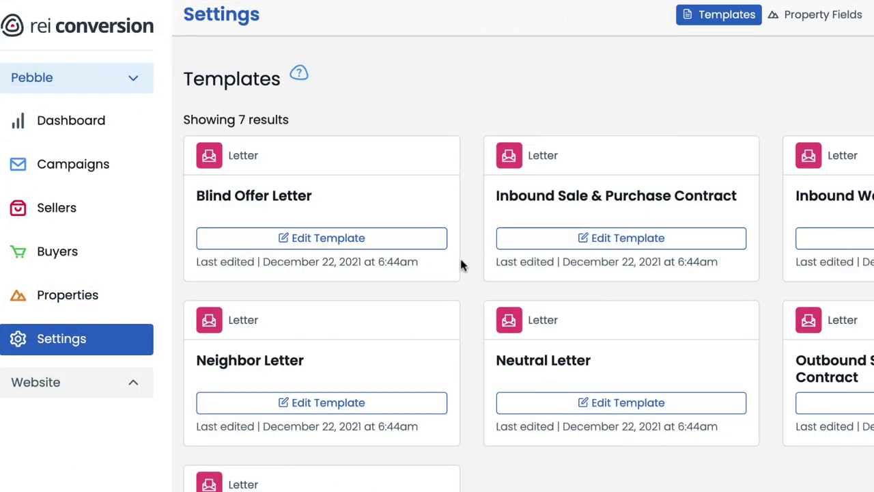
left_click(620, 403)
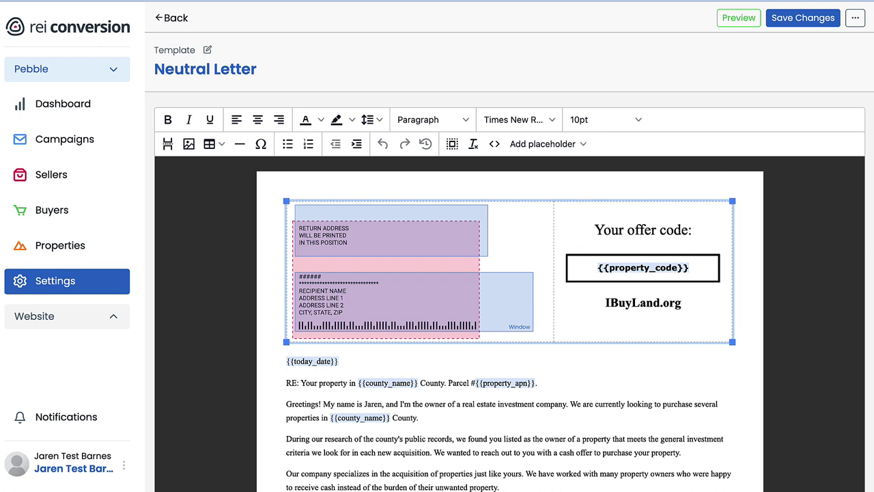
scroll(508, 308, "down", 4)
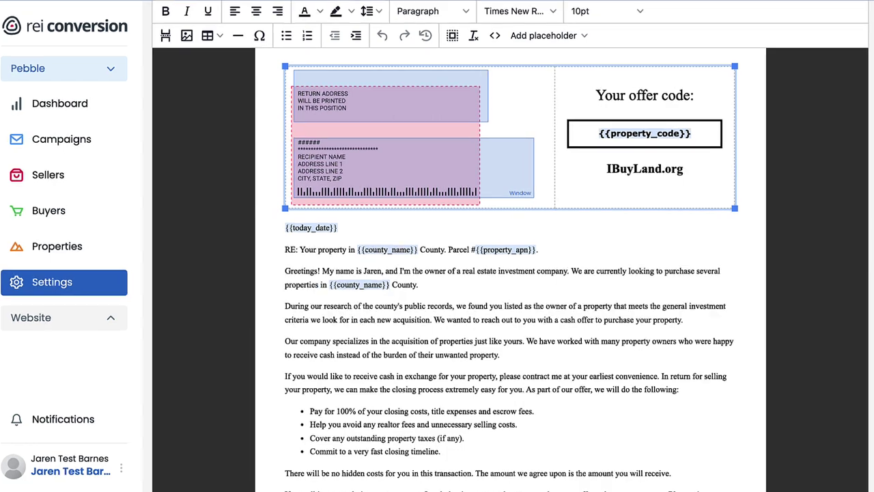
scroll(523, 249, "up", 1)
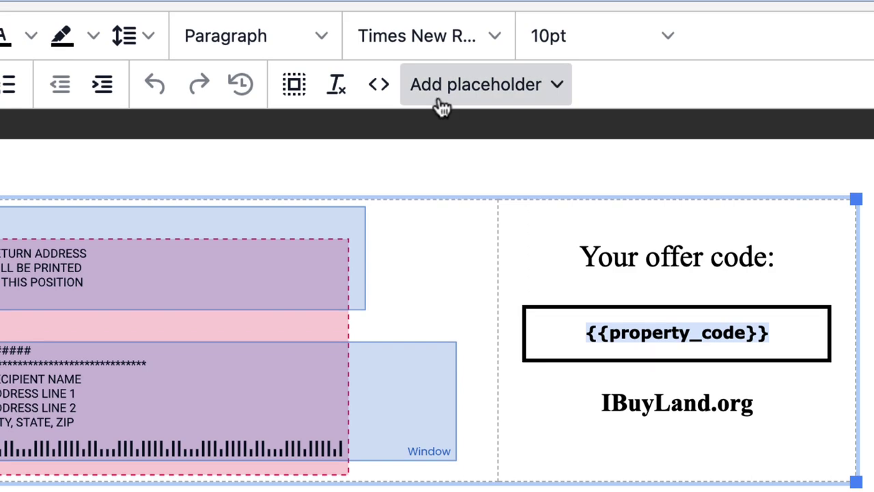
left_click(440, 103)
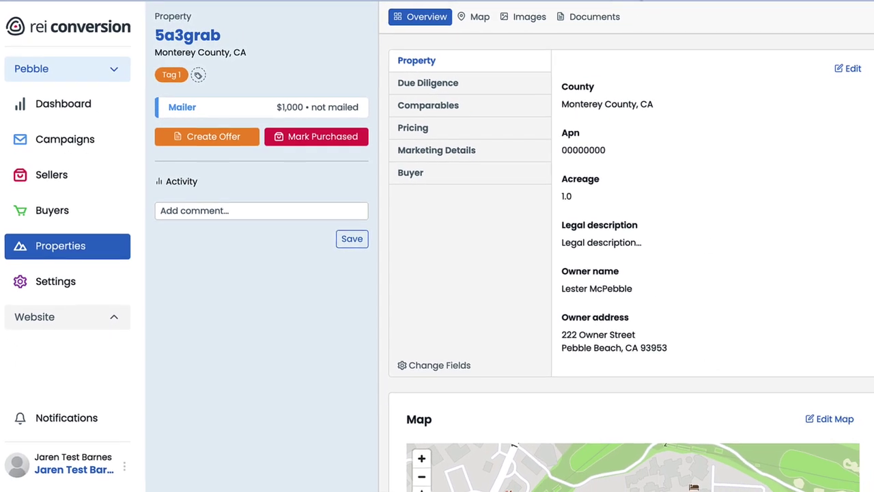
Open the documents of the sample Monterey County property and start generating a document.
left_click(585, 20)
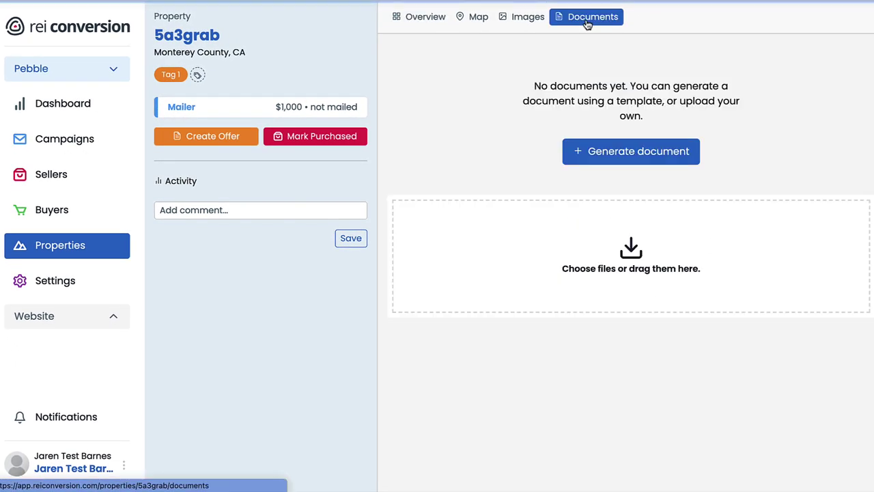
left_click(615, 162)
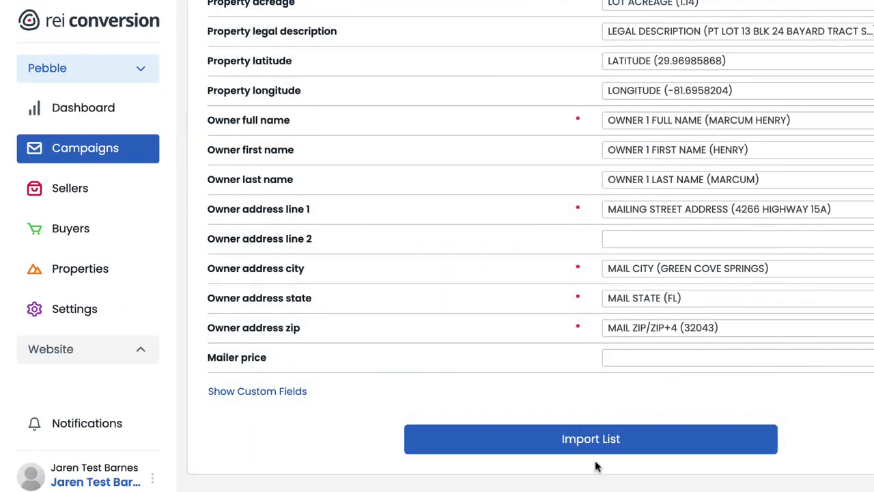
Import the column-matched list into the Florida-Dec-2021 campaign, and mark the sample mailing as verified in the campaign activation preview.
left_click(599, 453)
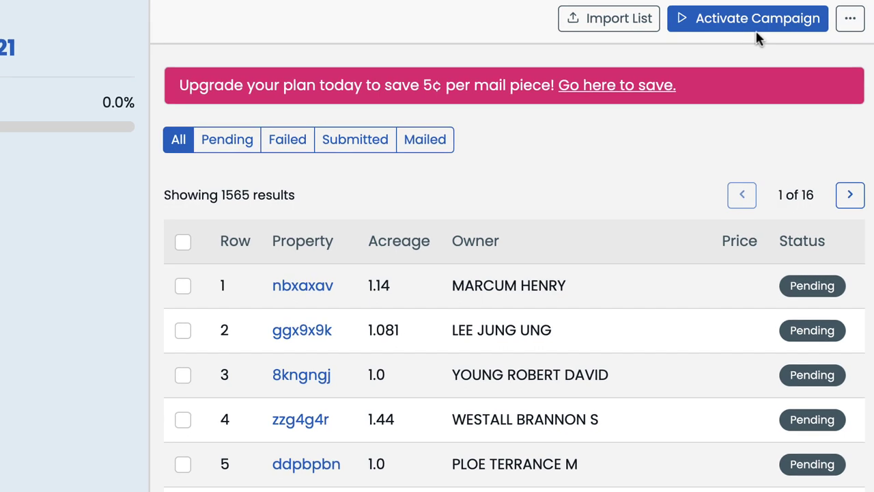
left_click(755, 32)
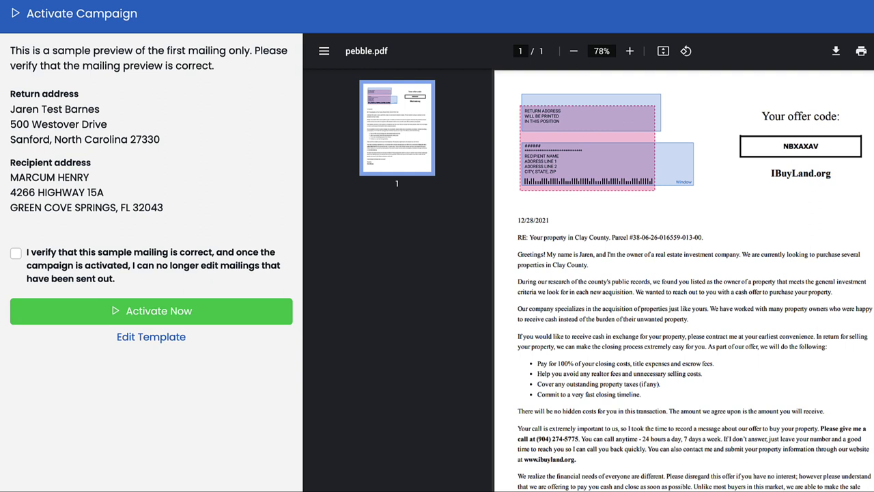
scroll(684, 280, "down", 1)
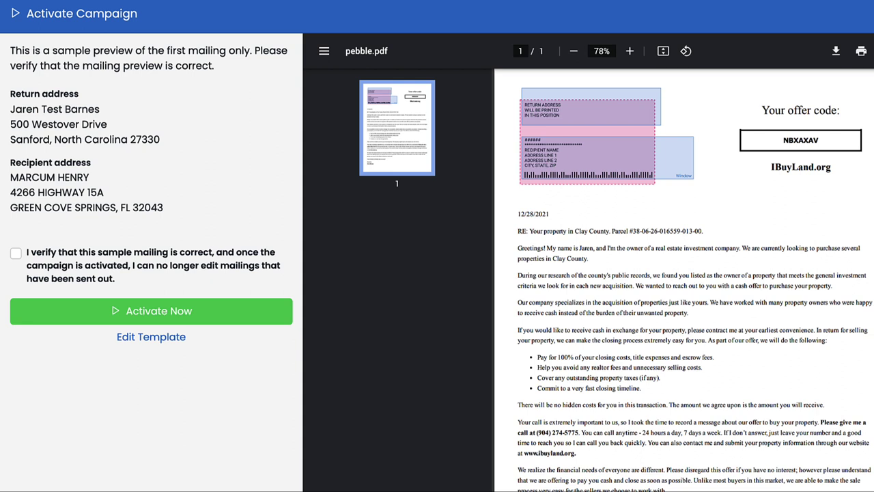
left_click(15, 256)
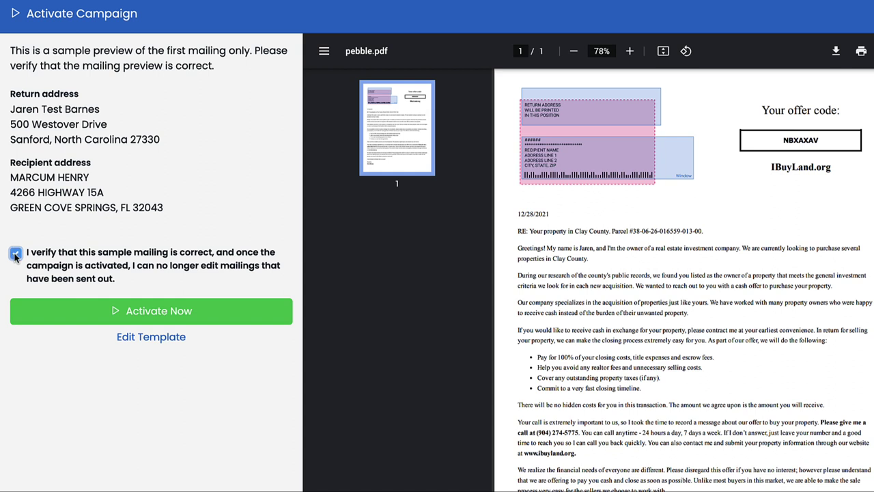